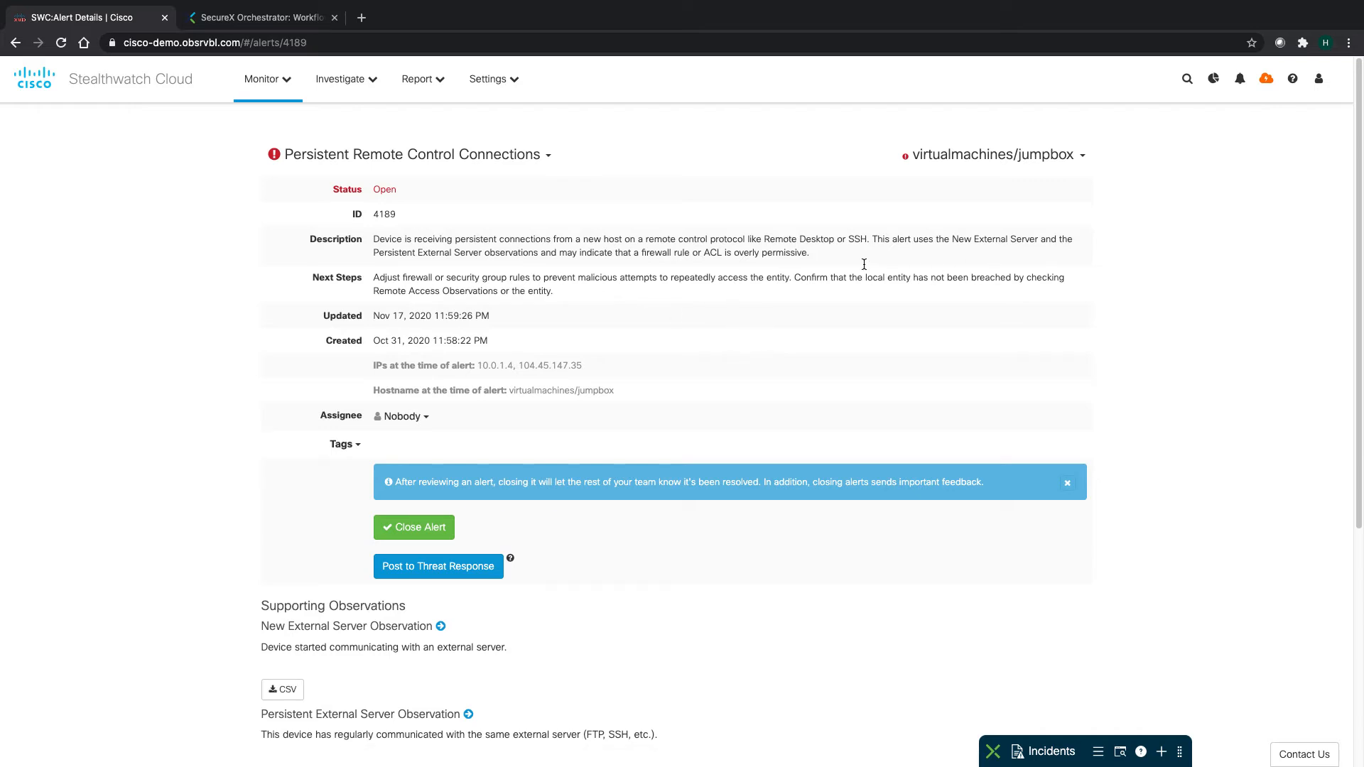
# - Review the Persistent Remote Control Connections alert's details and its New External Server observations
pyautogui.scroll(-2, 777, 373)
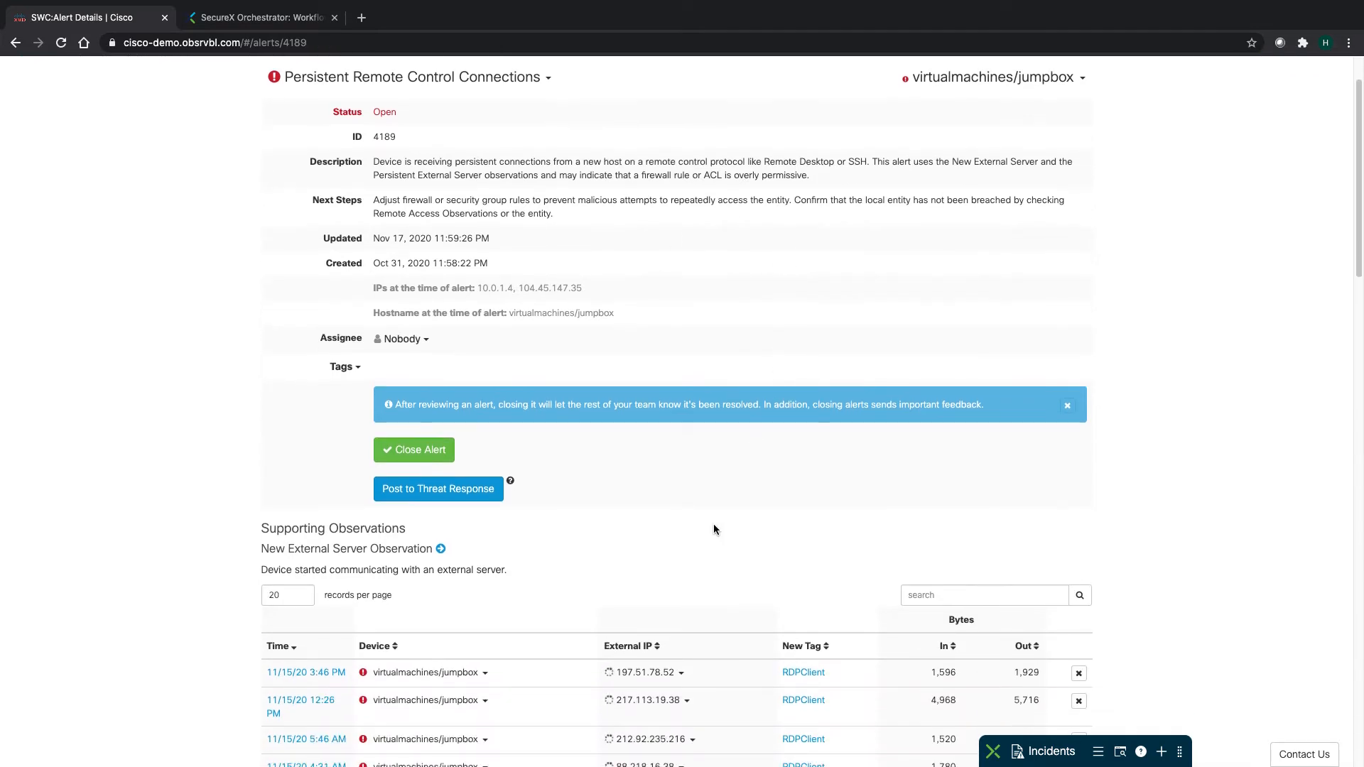
pyautogui.scroll(-3, 714, 523)
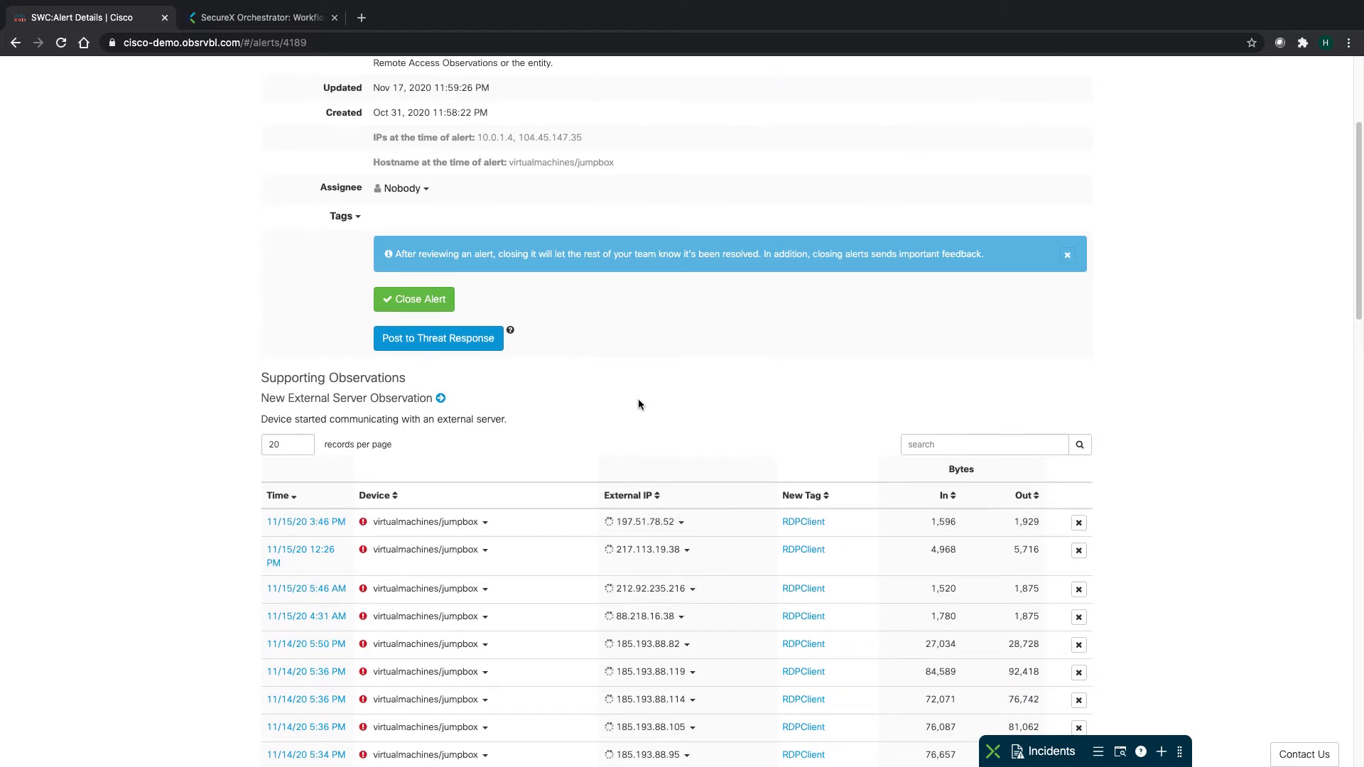
pyautogui.scroll(-1, 639, 404)
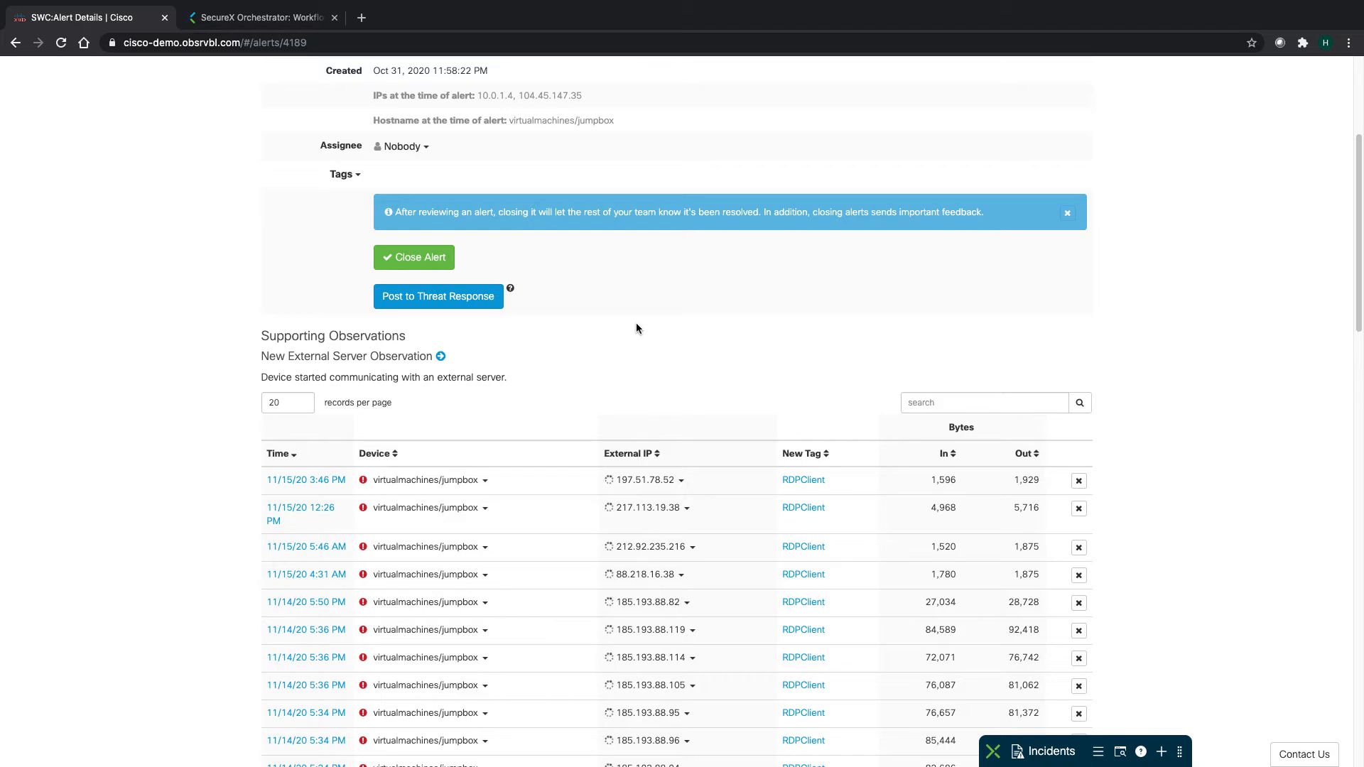
pyautogui.scroll(5, 637, 328)
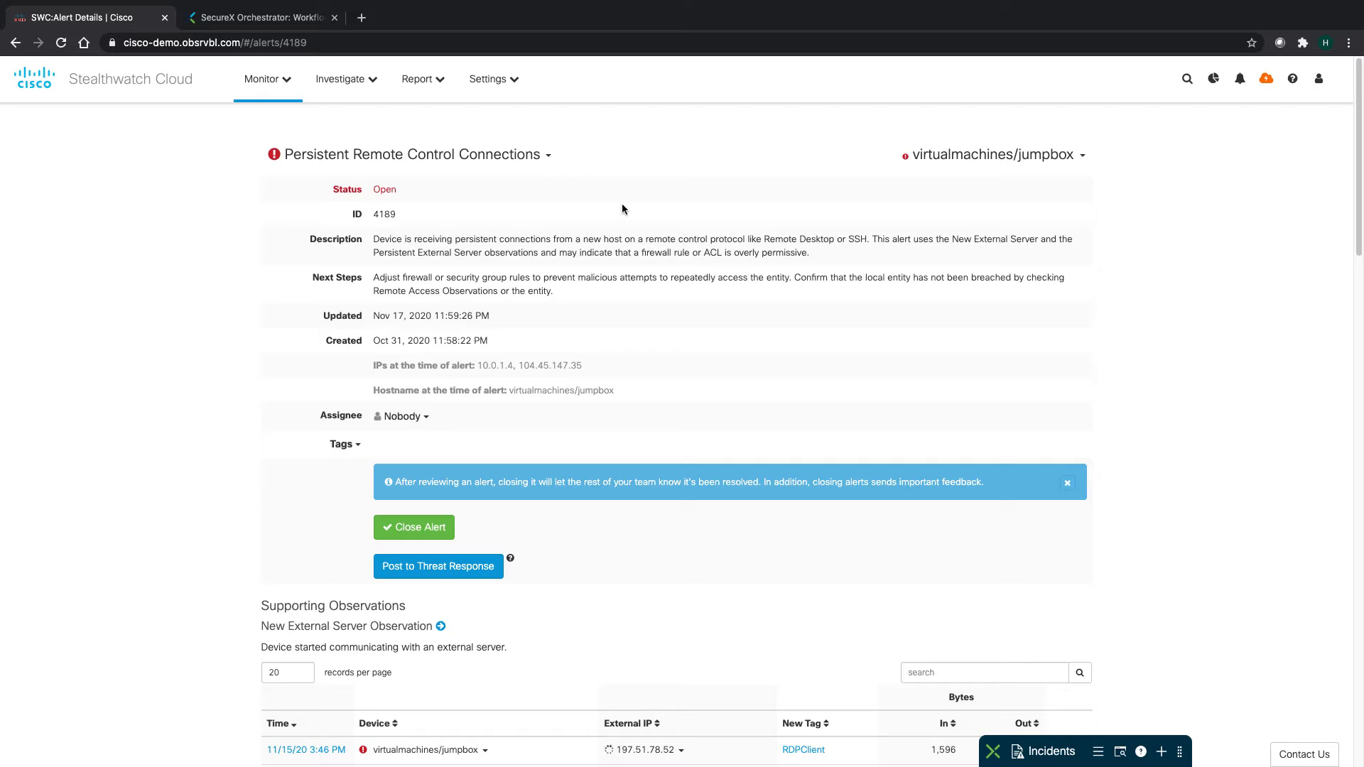
# - Switch to the Stealthwatch Cloud and AMP Automation workflow in SecureX Orchestrator and review its activities and variables
pyautogui.click(244, 20)
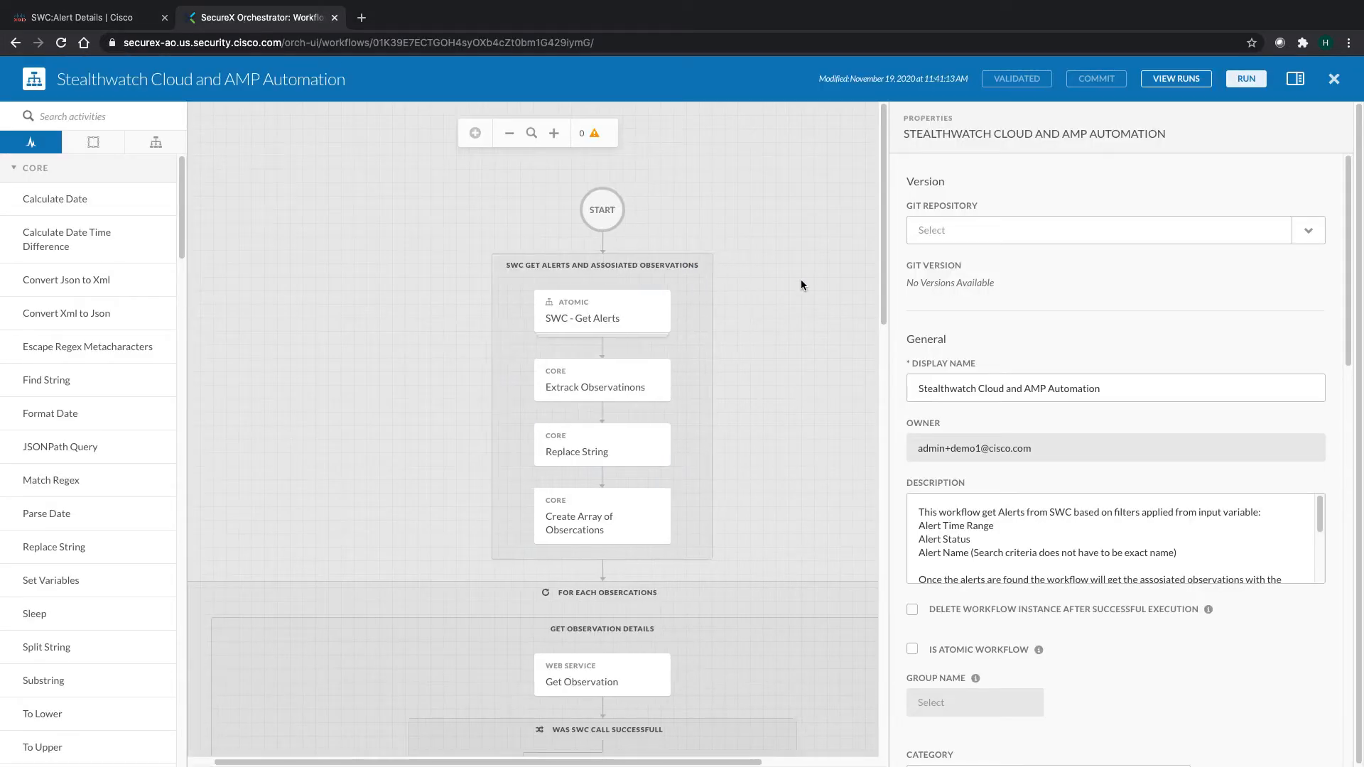
pyautogui.scroll(-4, 782, 429)
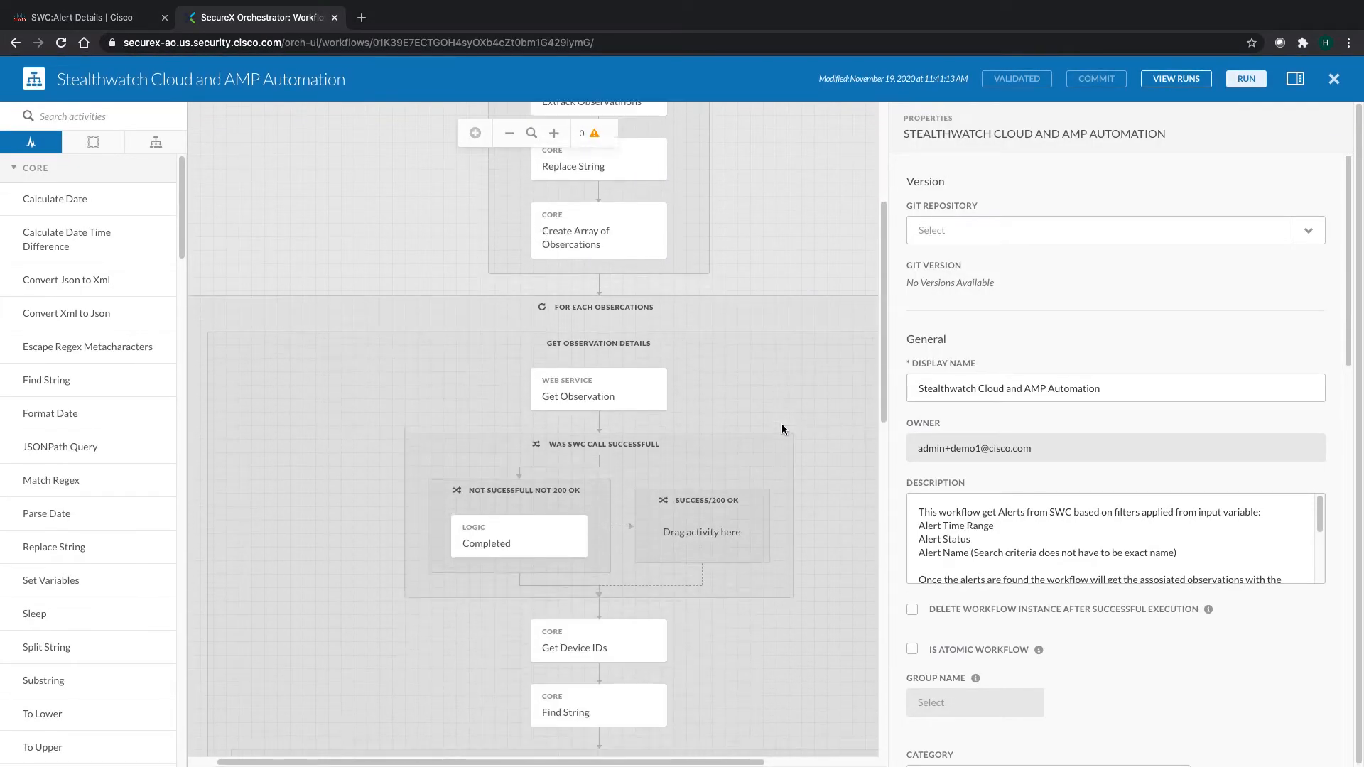
pyautogui.scroll(-9, 782, 429)
pyautogui.scroll(8, 783, 426)
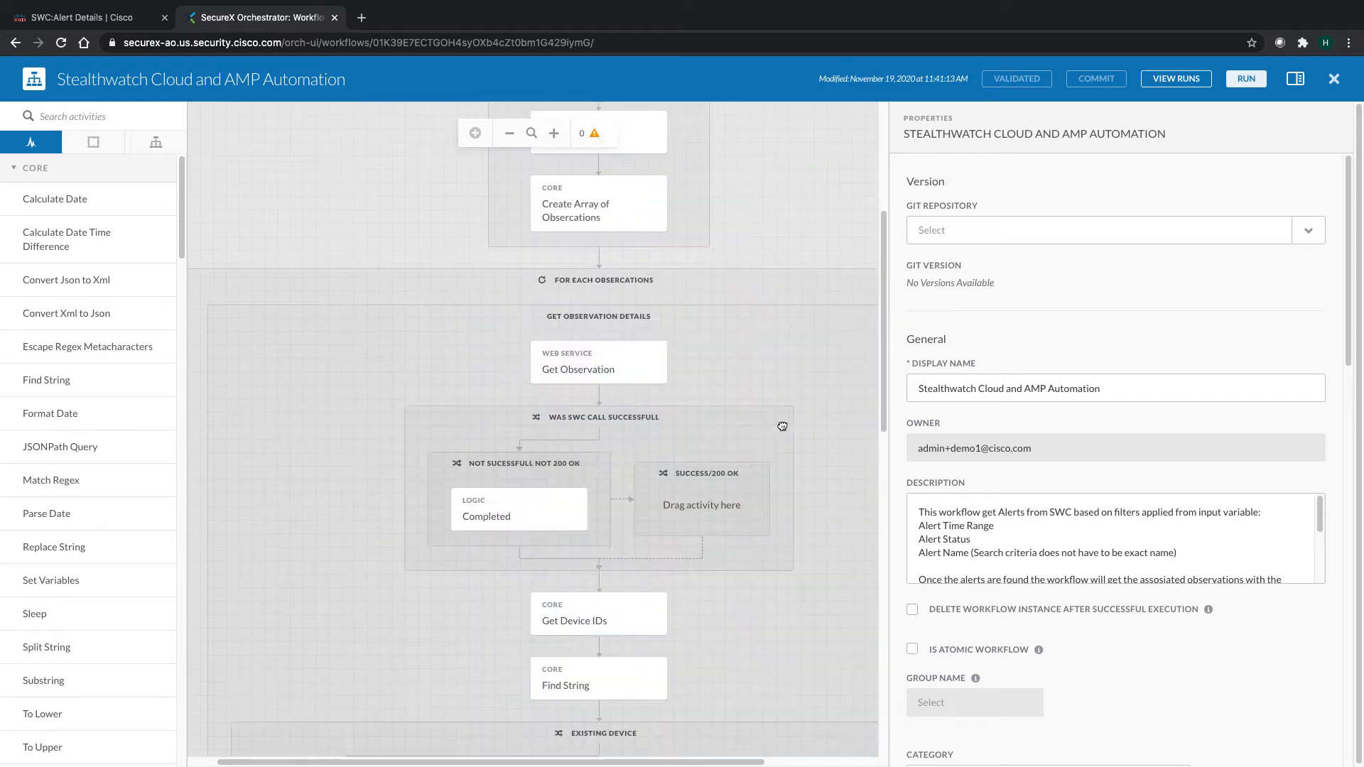
pyautogui.scroll(4, 782, 426)
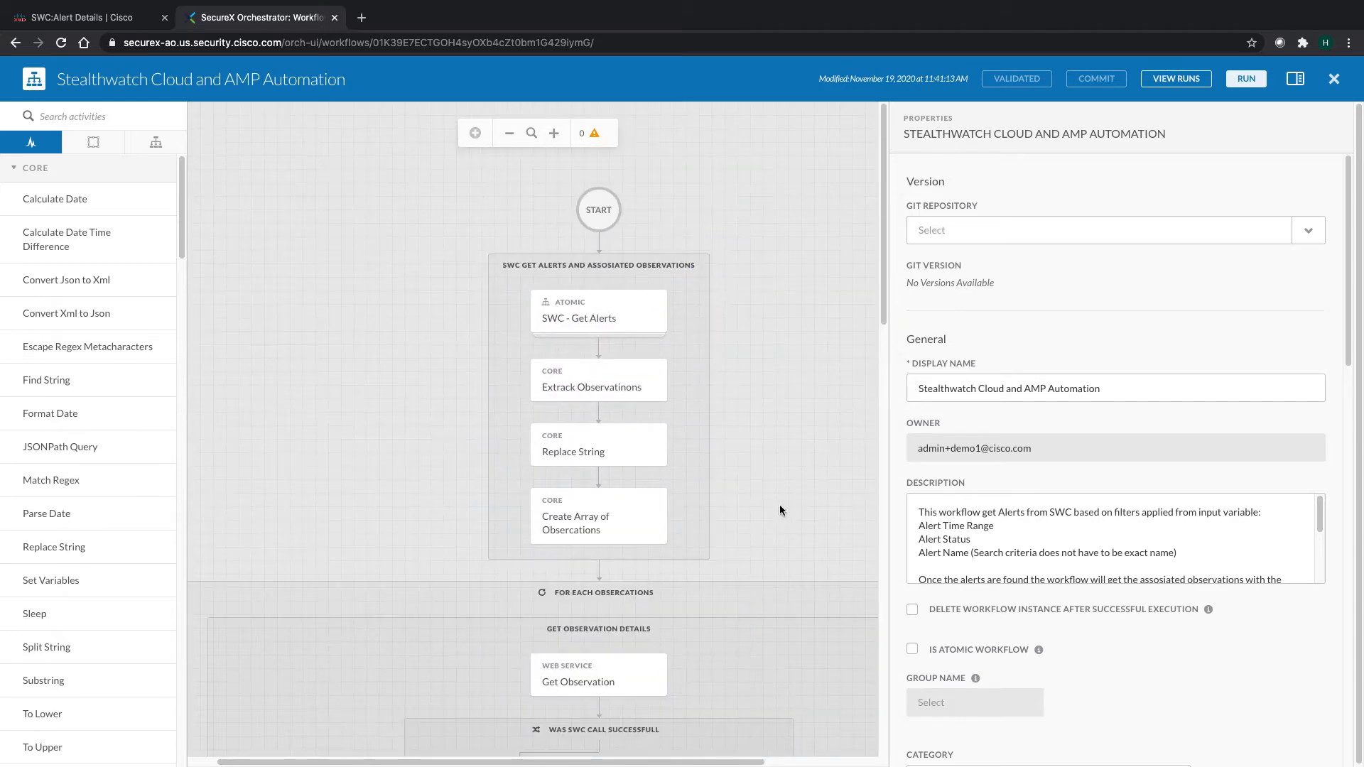
pyautogui.scroll(-7, 1135, 689)
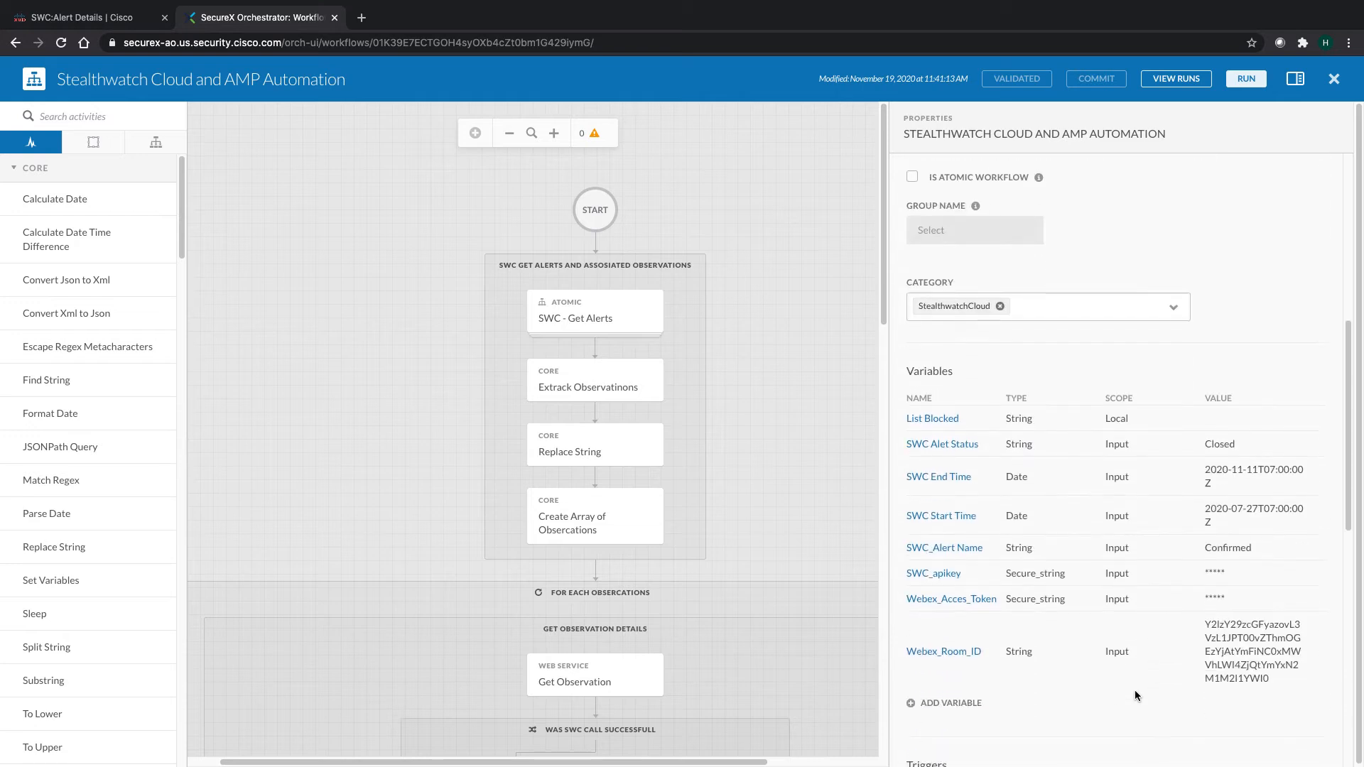
pyautogui.scroll(-2, 1135, 689)
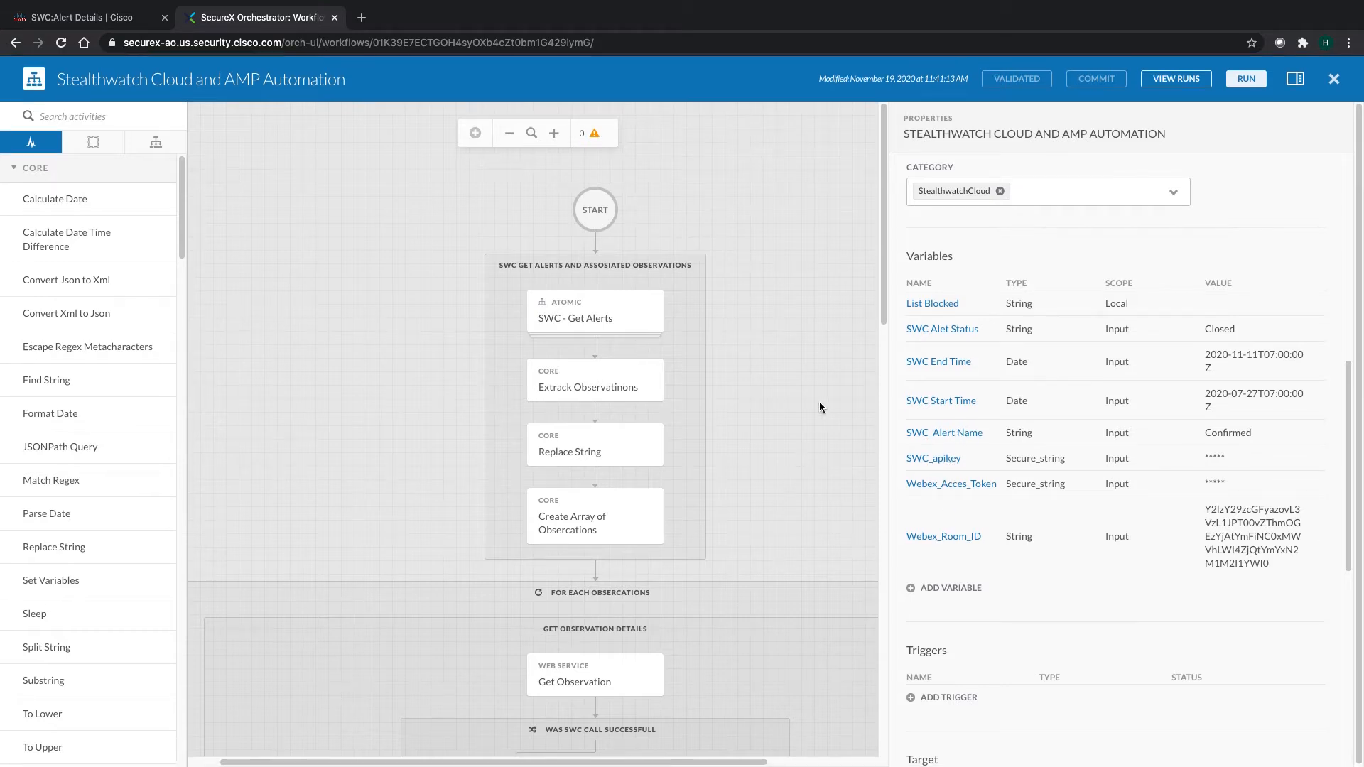
# - Start a run of the workflow and set SWC_Alert Name to "Persistent Remote Control", copied from the Stealthwatch Cloud alert's title
pyautogui.click(1248, 80)
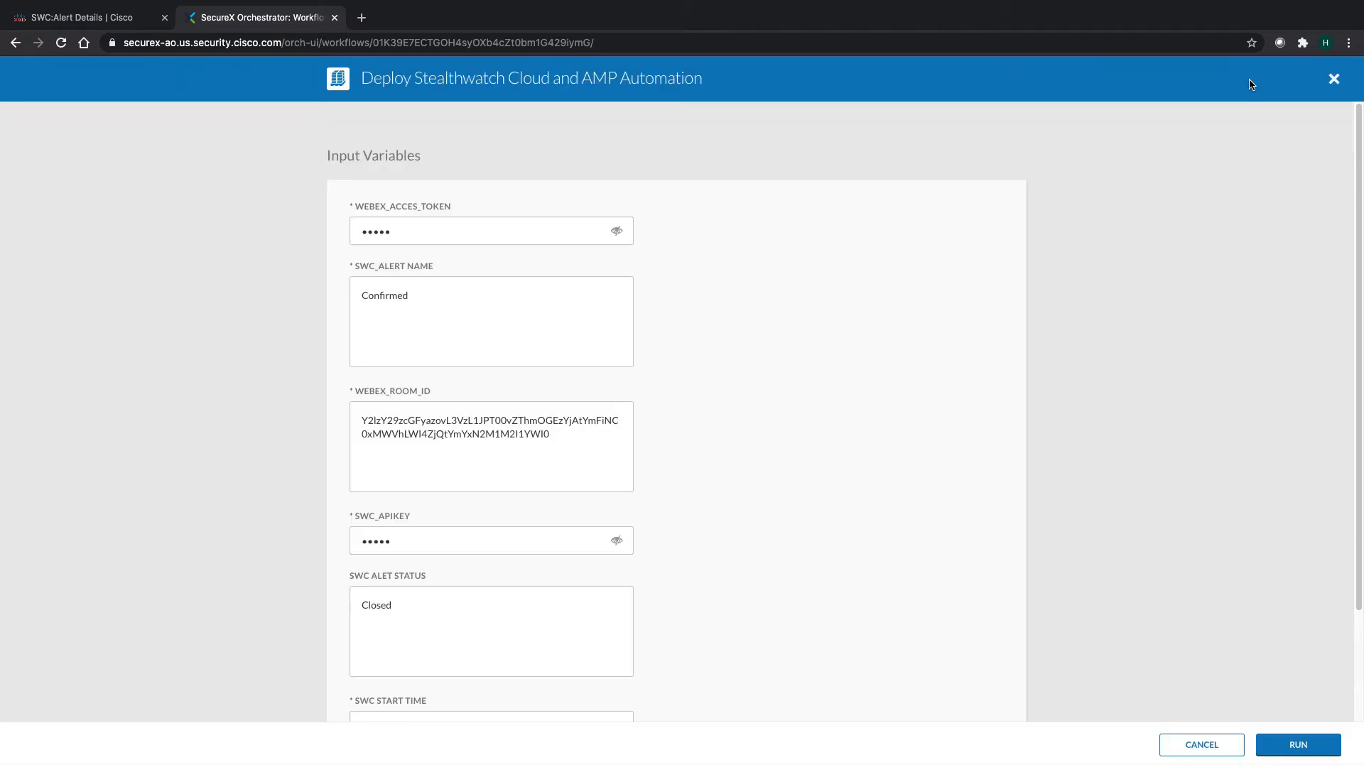
pyautogui.doubleClick(429, 308)
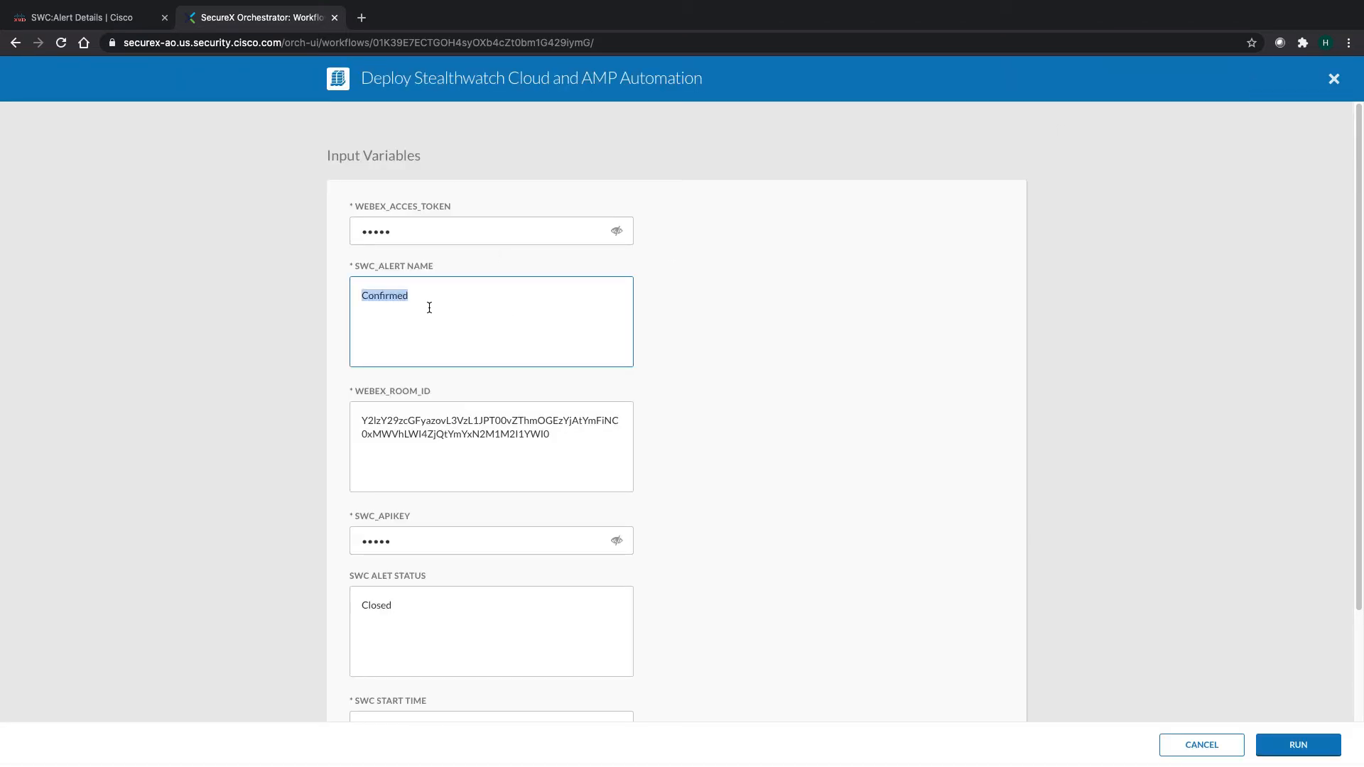
pyautogui.write('Poten')
pyautogui.click(107, 19)
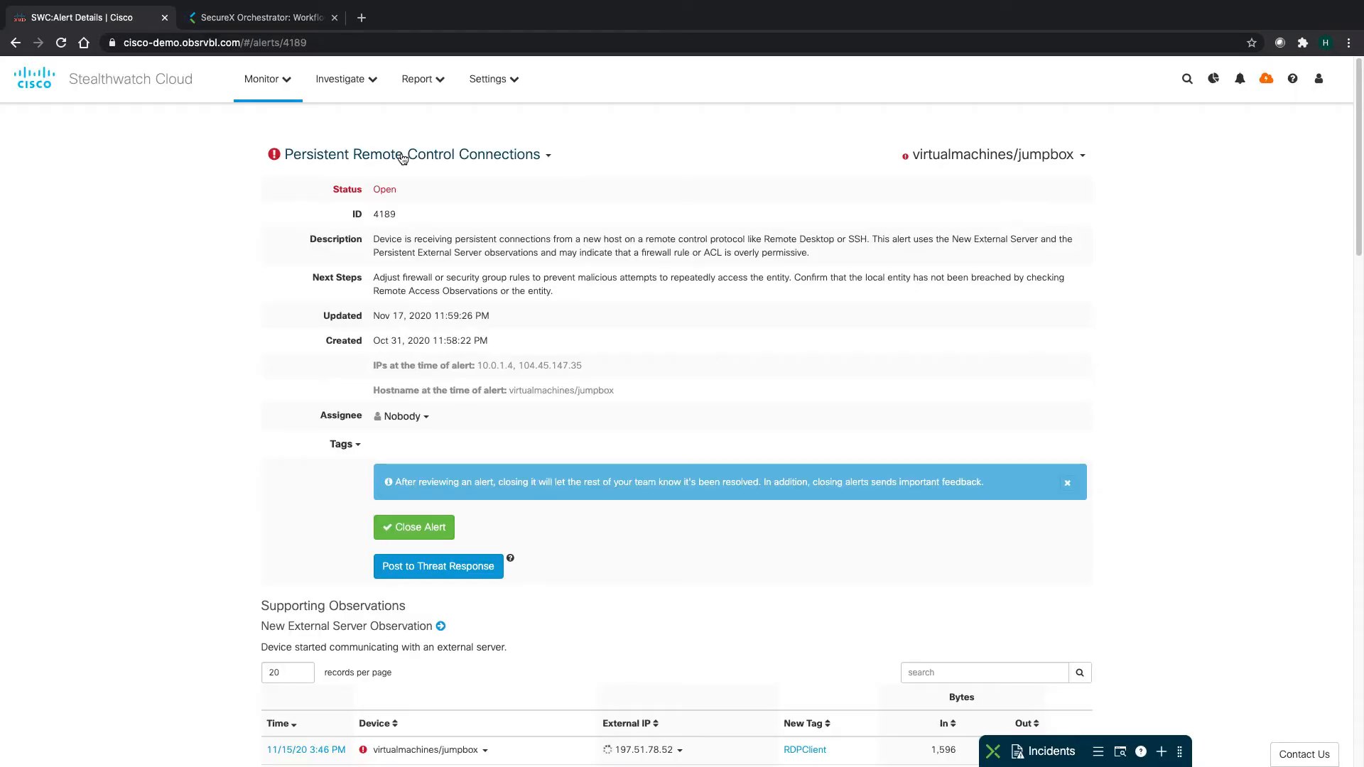
pyautogui.moveTo(283, 154); pyautogui.dragTo(457, 157)
pyautogui.hotkey('ctrl', 'c')
pyautogui.click(260, 17)
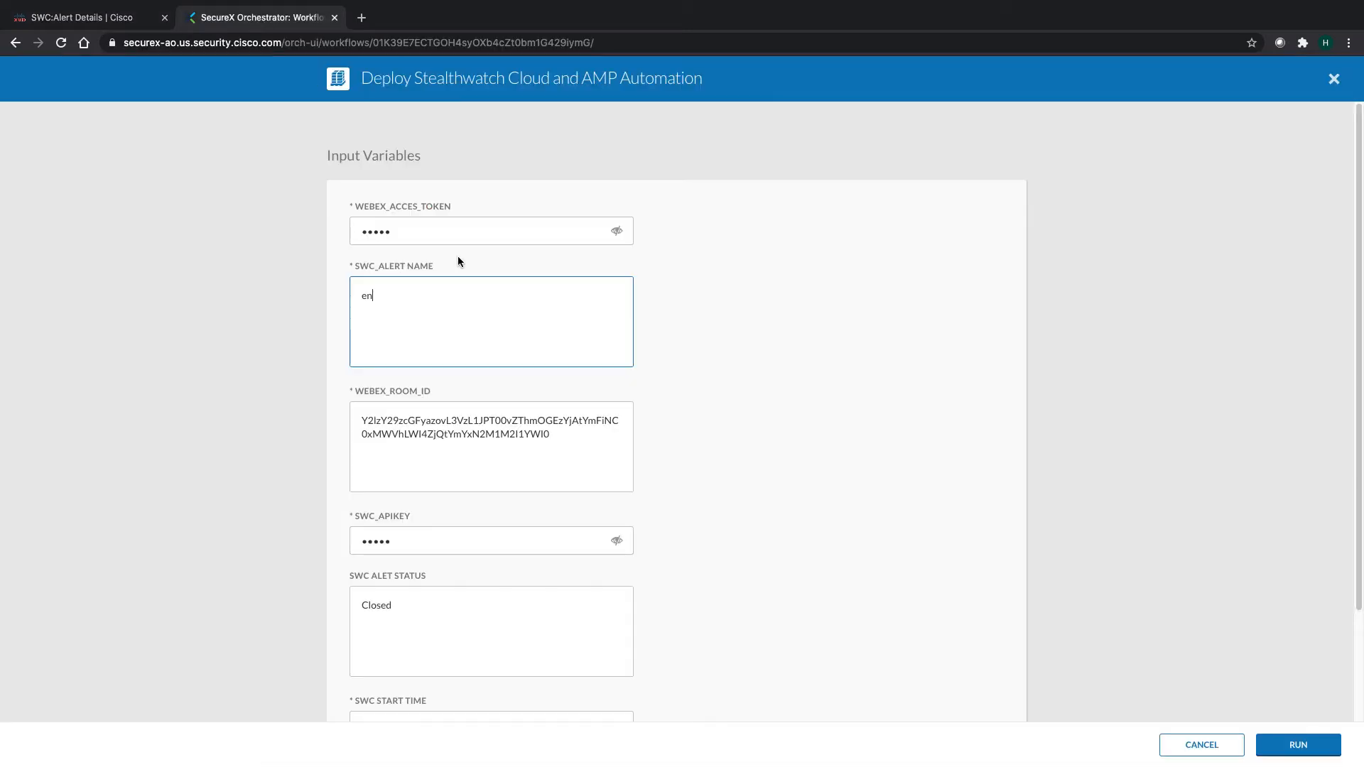
pyautogui.click(424, 284)
pyautogui.hotkey('ctrl', 'a')
pyautogui.hotkey('ctrl', 'v')
# - Set the run's SWC alert status input to Open
pyautogui.scroll(-1, 701, 425)
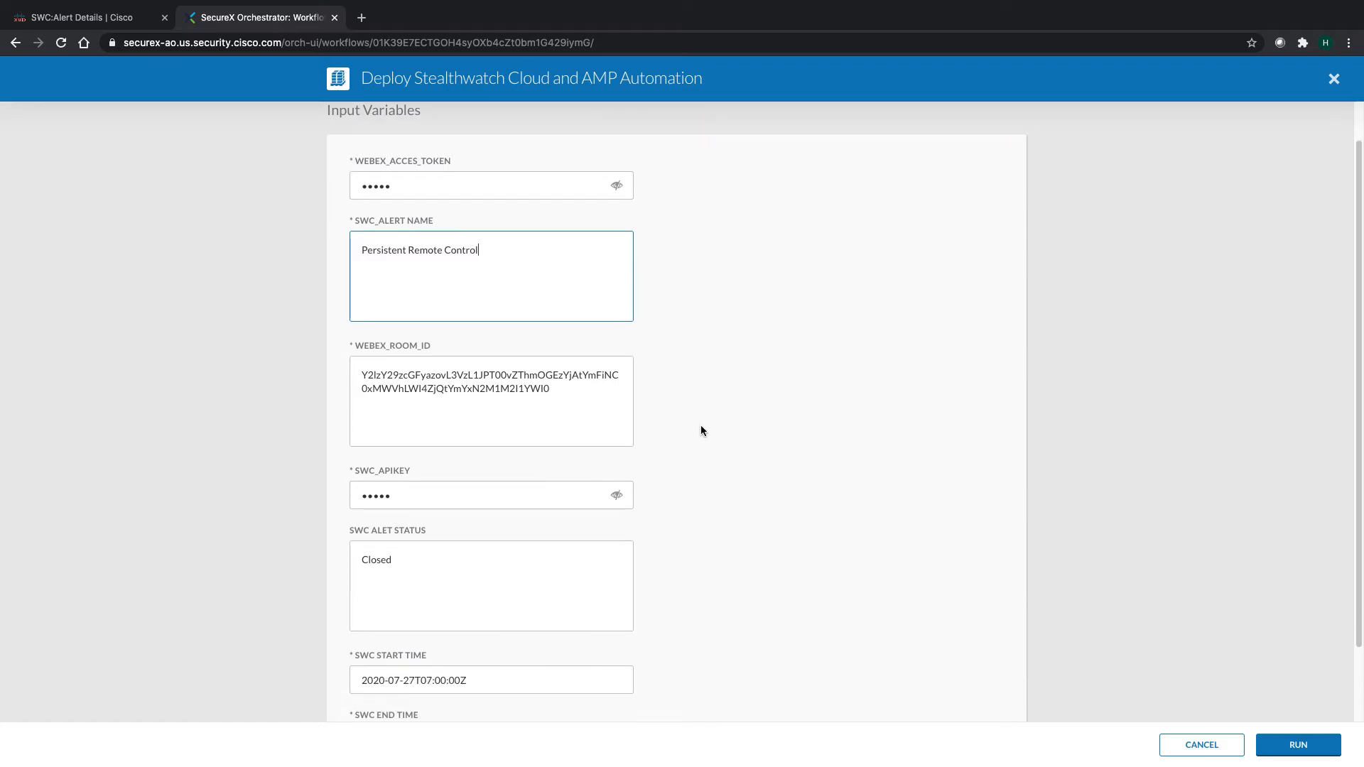
pyautogui.scroll(-2, 677, 468)
pyautogui.click(371, 488)
pyautogui.doubleClick(371, 488)
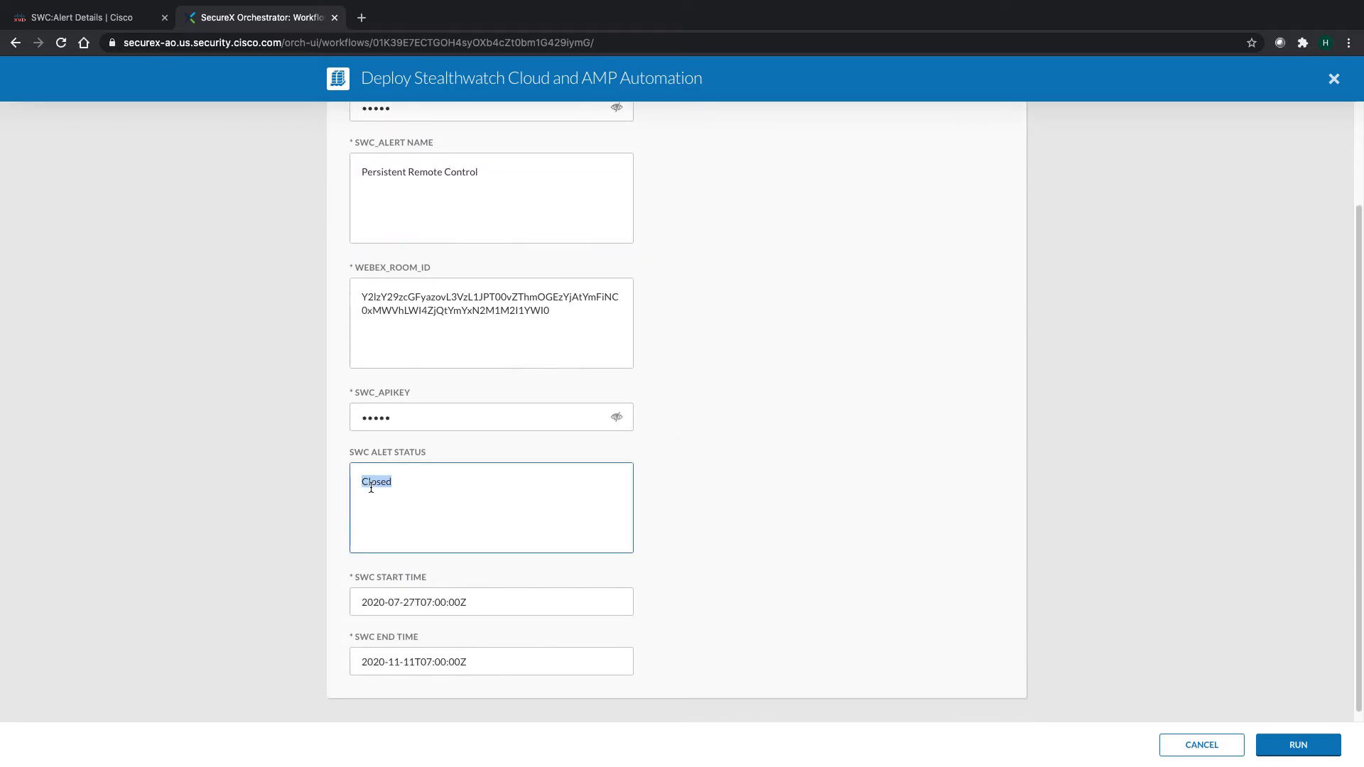
pyautogui.write('Open')
# - Set the SWC start time to 2020-11-17T07:00:00Z and the SWC end time to 2020-11-18T07:00:00Z
pyautogui.scroll(-1, 773, 471)
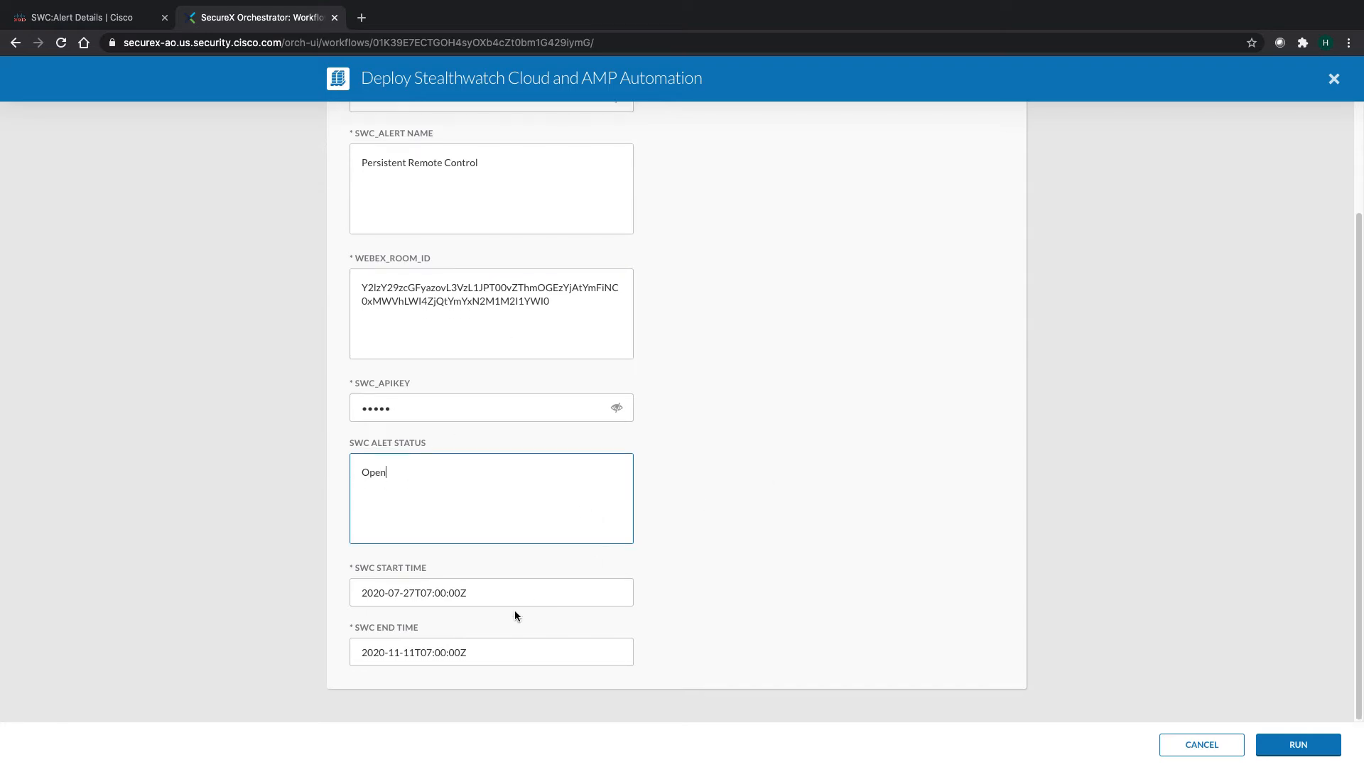
pyautogui.moveTo(402, 593); pyautogui.dragTo(387, 592)
pyautogui.write('11')
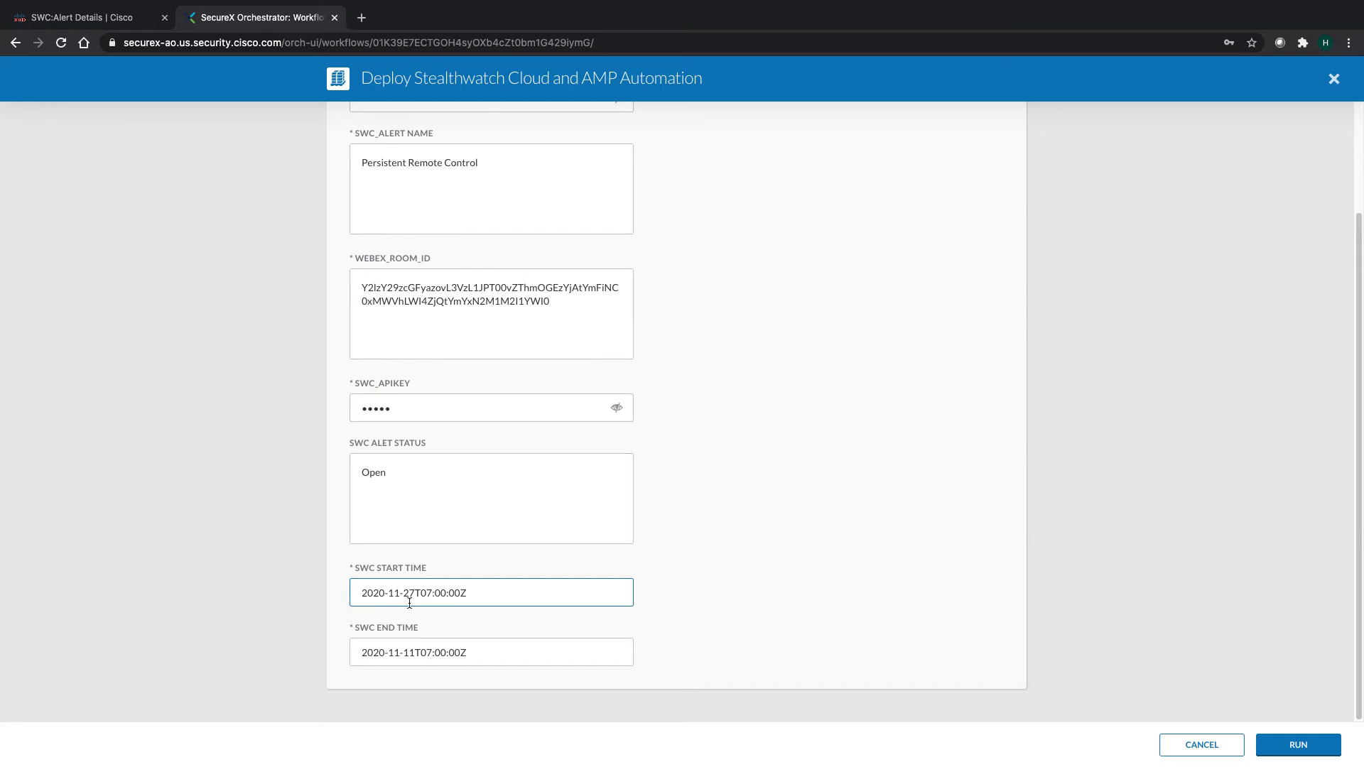
pyautogui.moveTo(403, 592); pyautogui.dragTo(413, 593)
pyautogui.write('17')
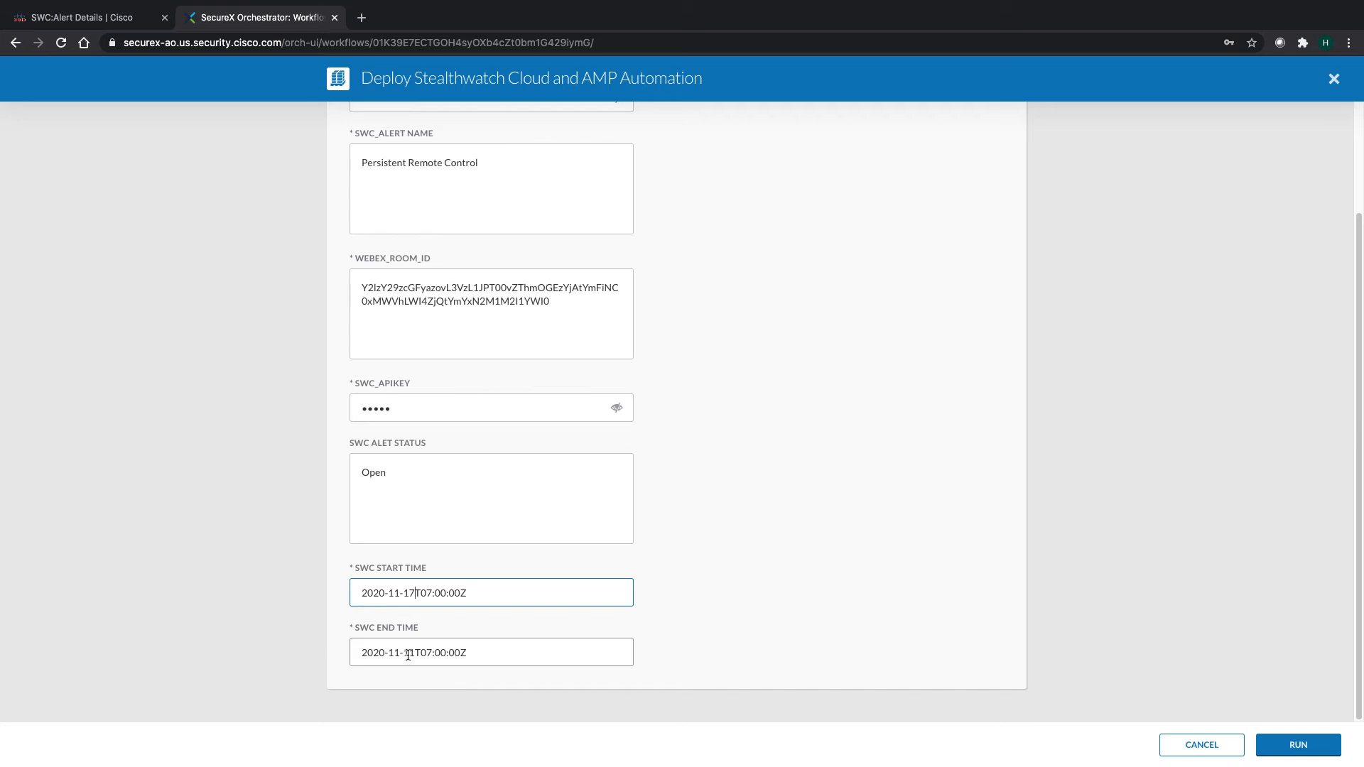
pyautogui.moveTo(403, 653); pyautogui.dragTo(410, 655)
pyautogui.write('18')
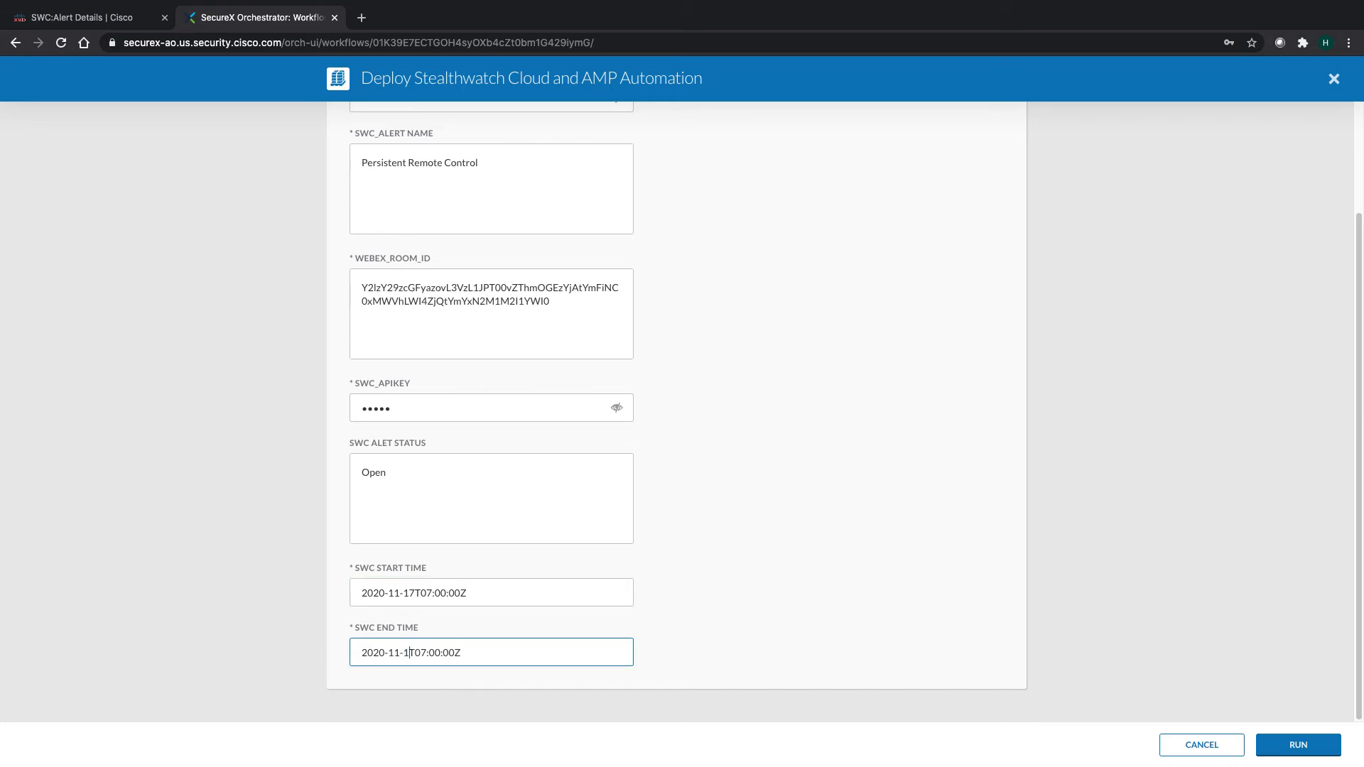
pyautogui.click(800, 556)
# - Run the workflow with these inputs and follow its progress through the observation loop and device branches
pyautogui.scroll(4, 846, 501)
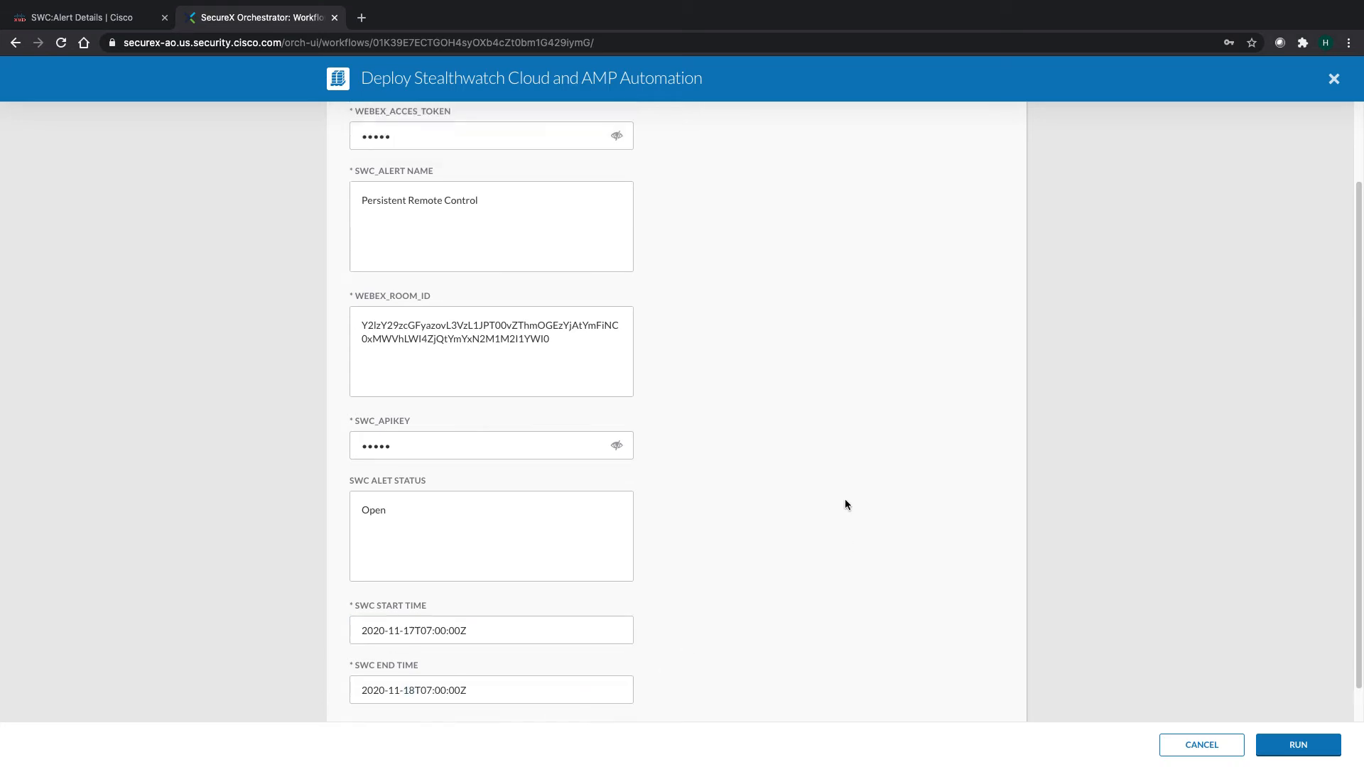
pyautogui.click(1298, 744)
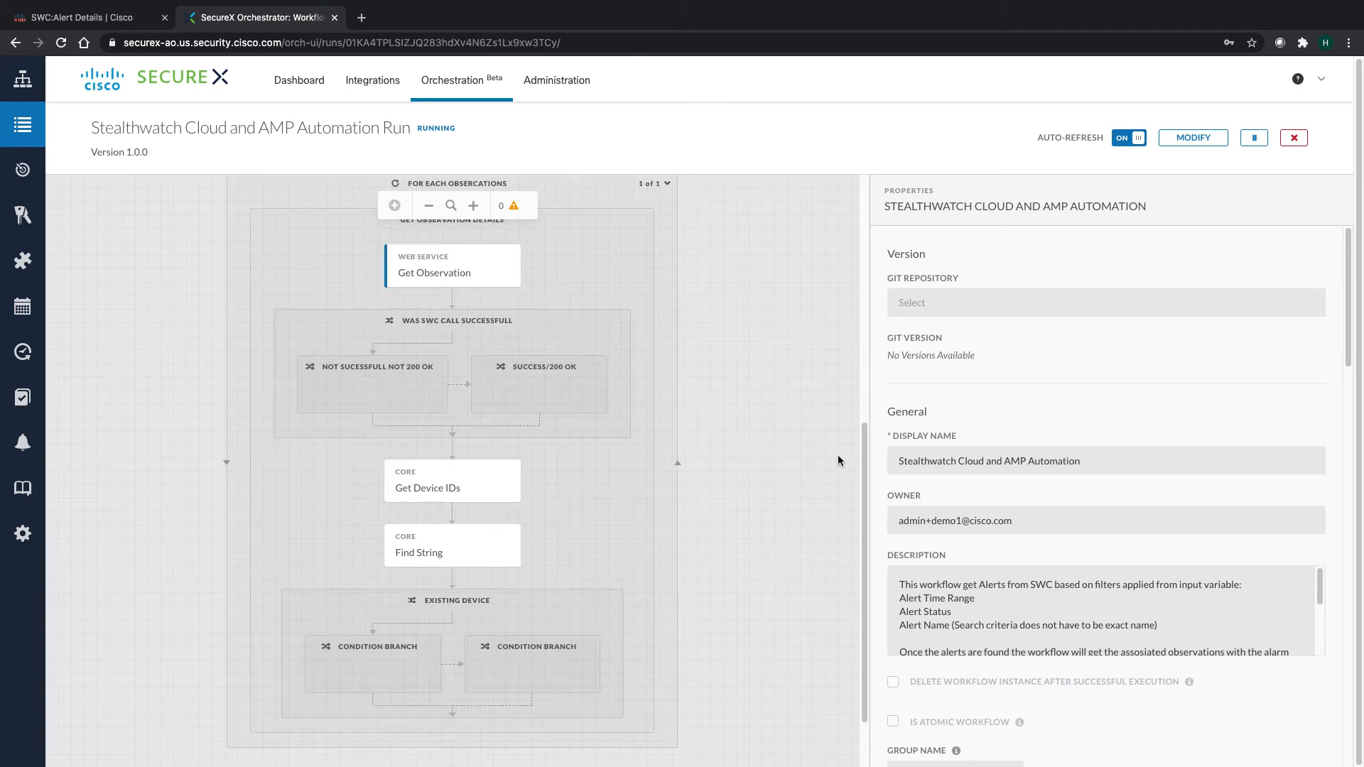
pyautogui.scroll(3, 772, 455)
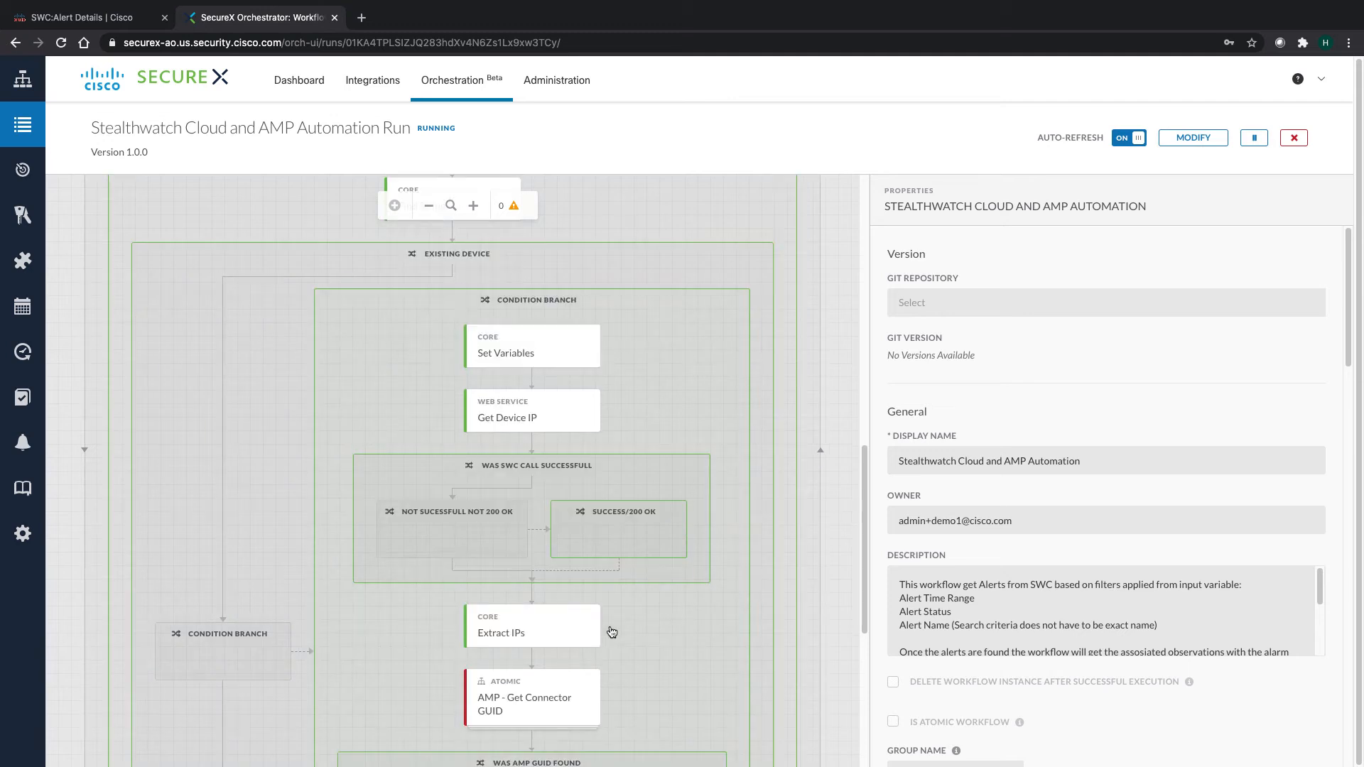
pyautogui.scroll(6, 612, 633)
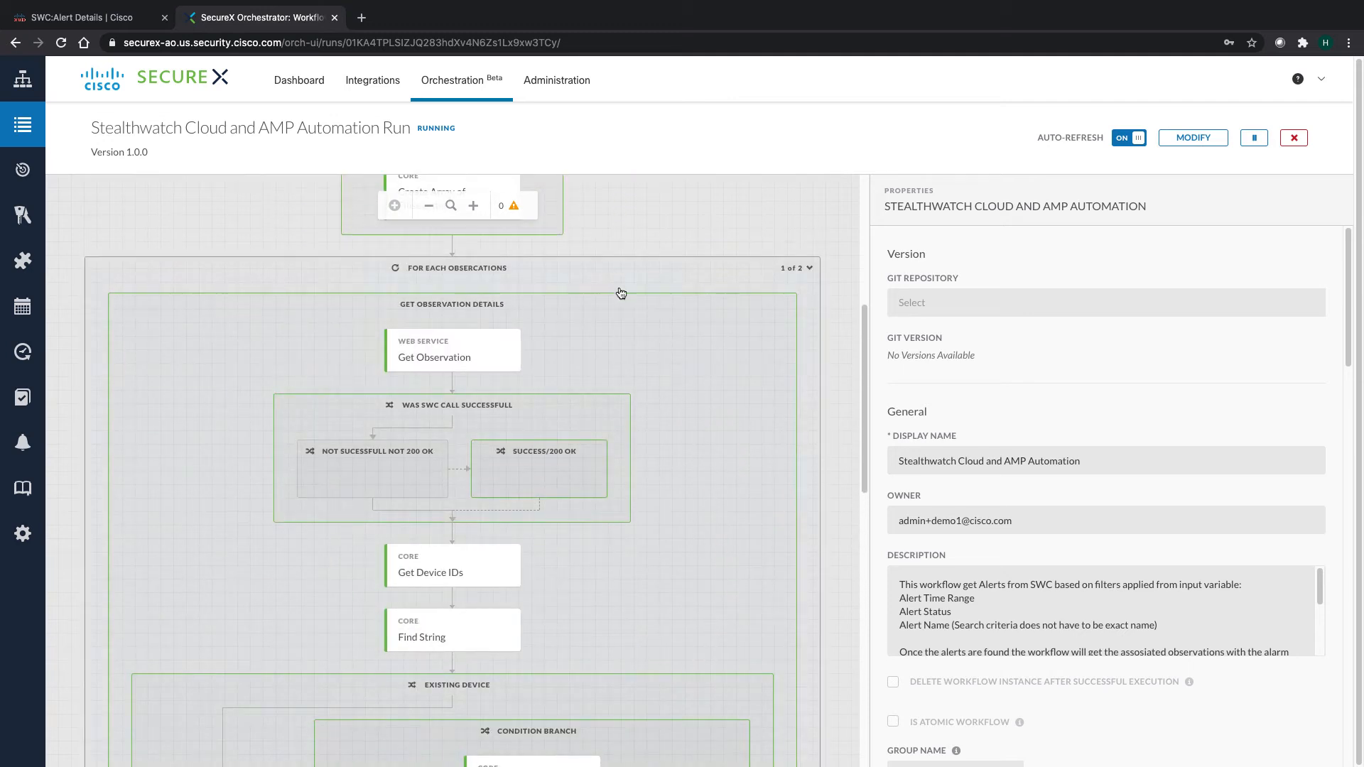
pyautogui.scroll(-3, 658, 536)
pyautogui.scroll(2, 660, 536)
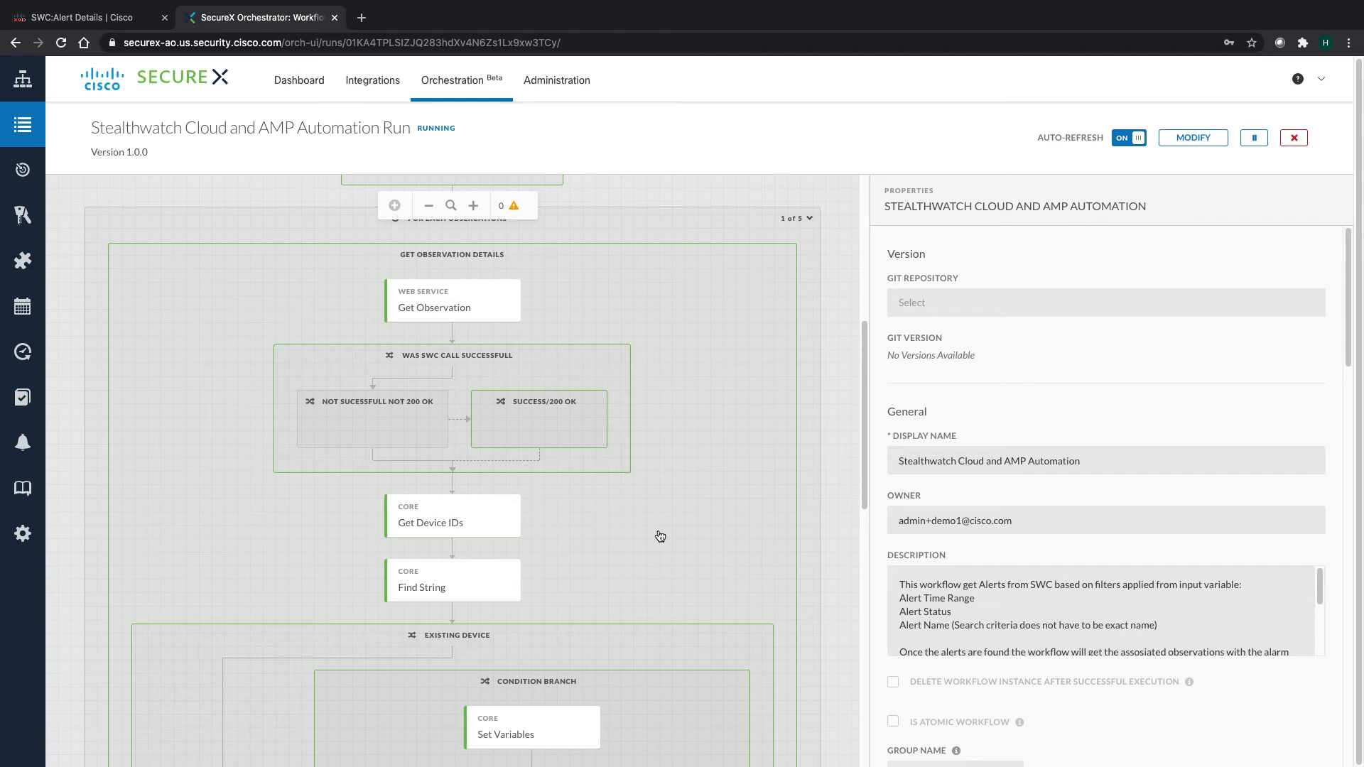
# - Switch to Webex Teams and read the newest workflow notification in the SecureXAO-SWE-Notifications space, checking its search criteria
pyautogui.hotkey('ctrl', 'Right')
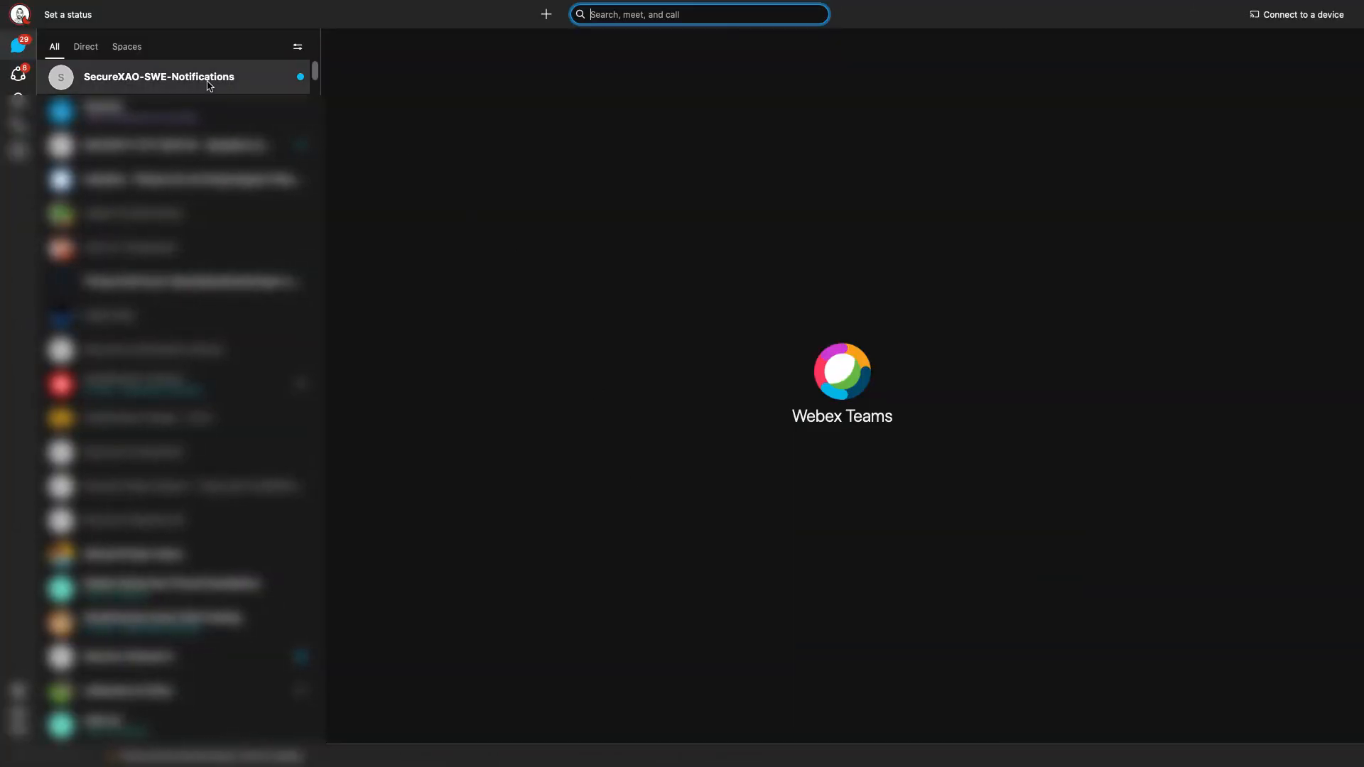
pyautogui.click(204, 86)
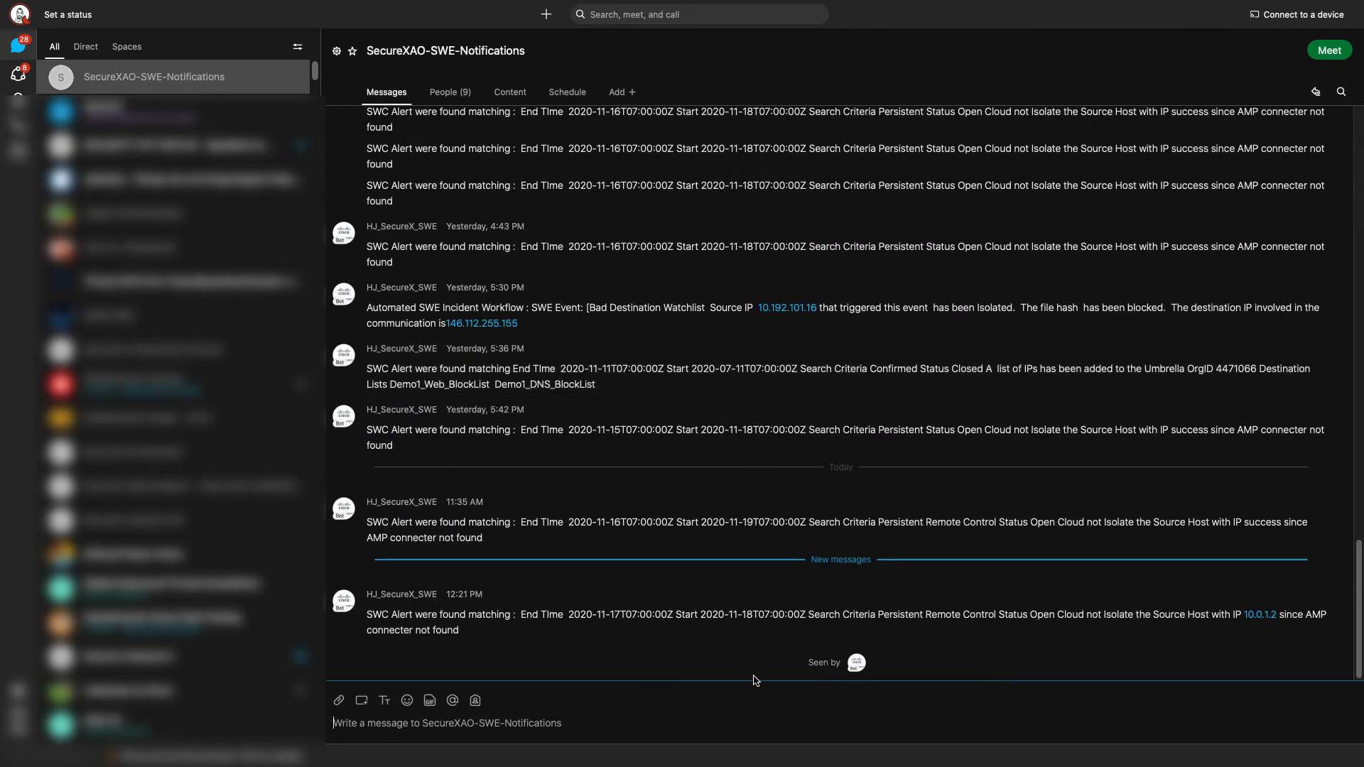
pyautogui.moveTo(398, 618); pyautogui.dragTo(598, 623)
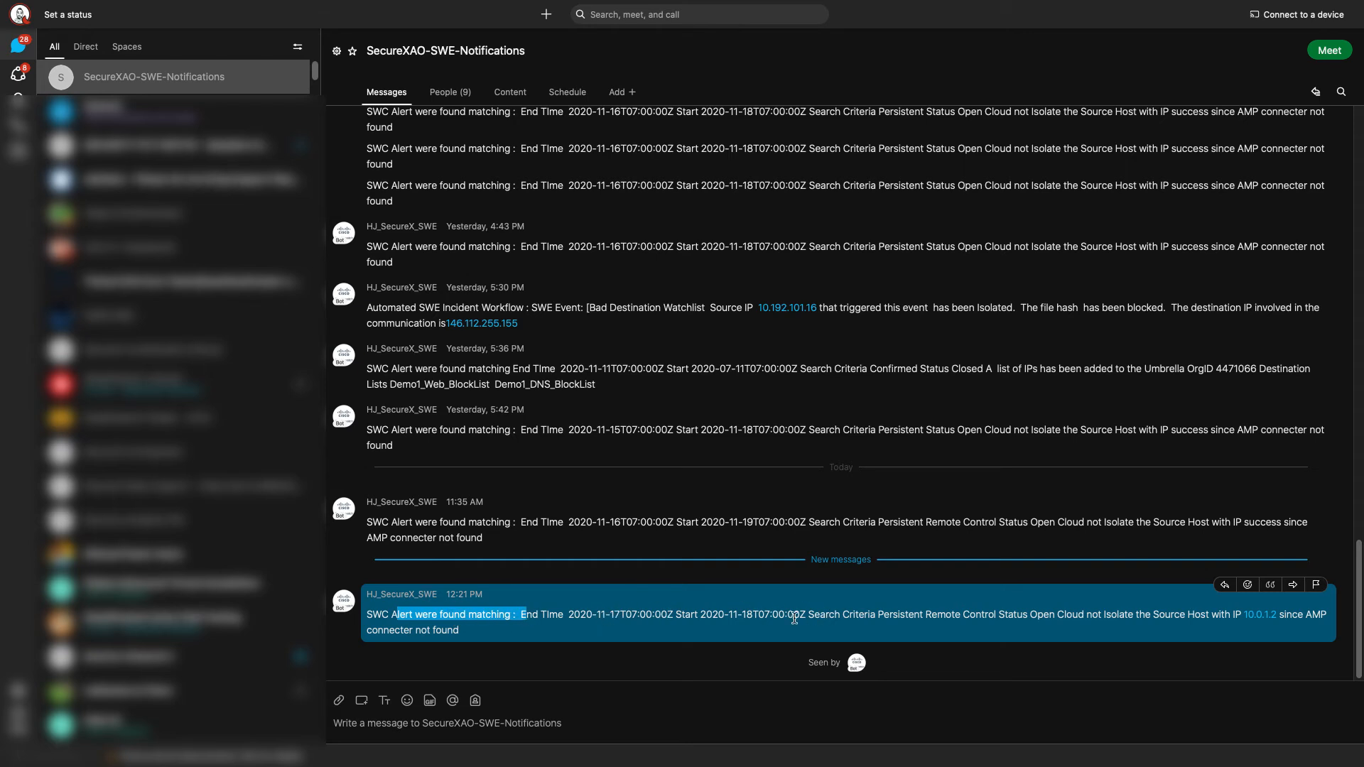
pyautogui.moveTo(843, 616); pyautogui.dragTo(996, 616)
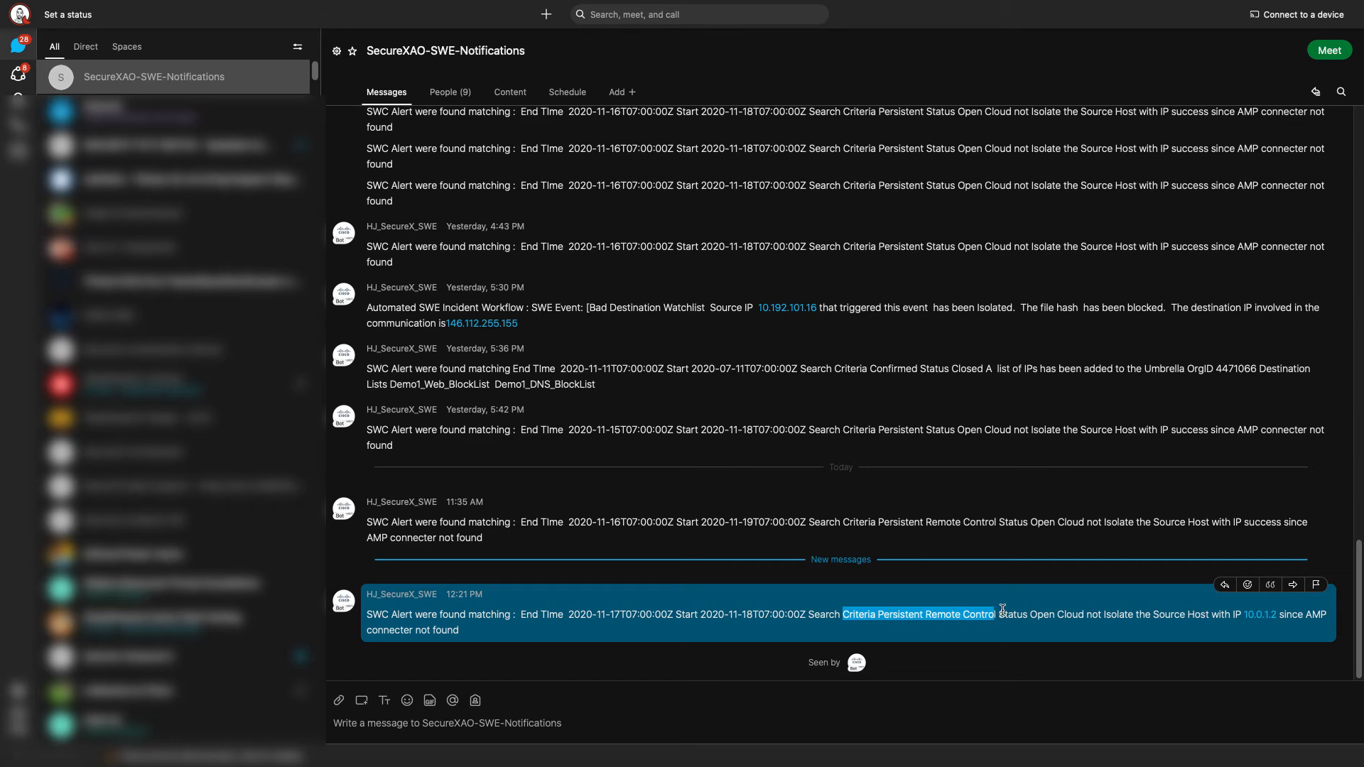
pyautogui.click(1003, 611)
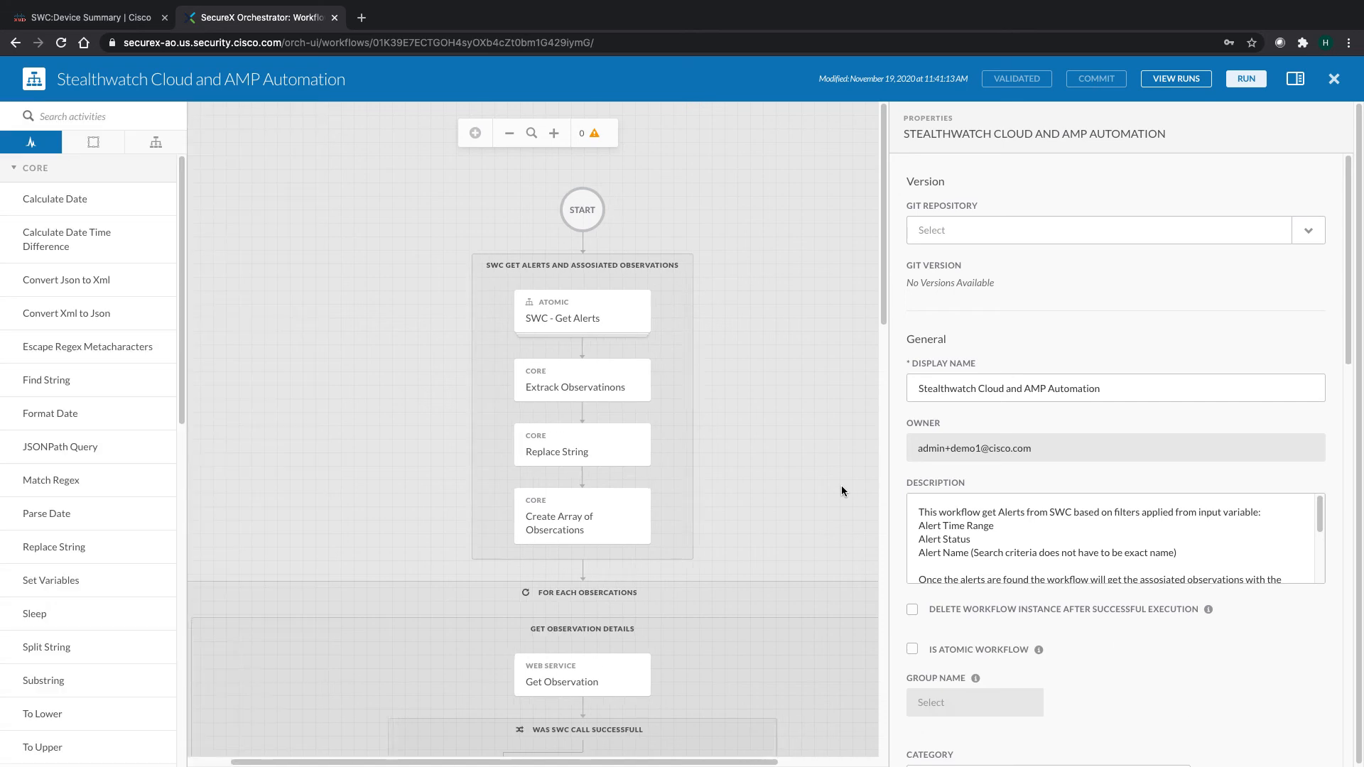
# - Examine the workflow's activity sequence, variables and target group settings, including the target conditions and selection criteria
pyautogui.scroll(-10, 842, 485)
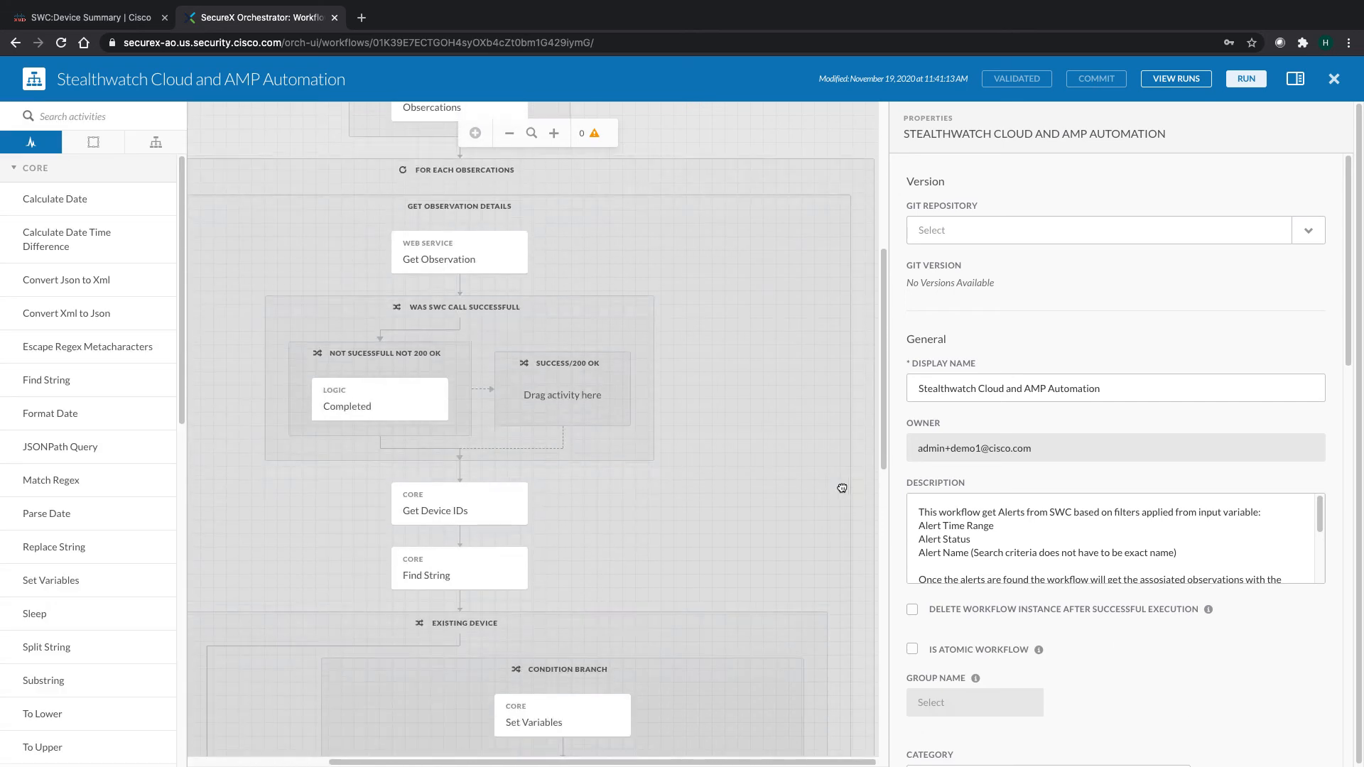
pyautogui.scroll(10, 841, 488)
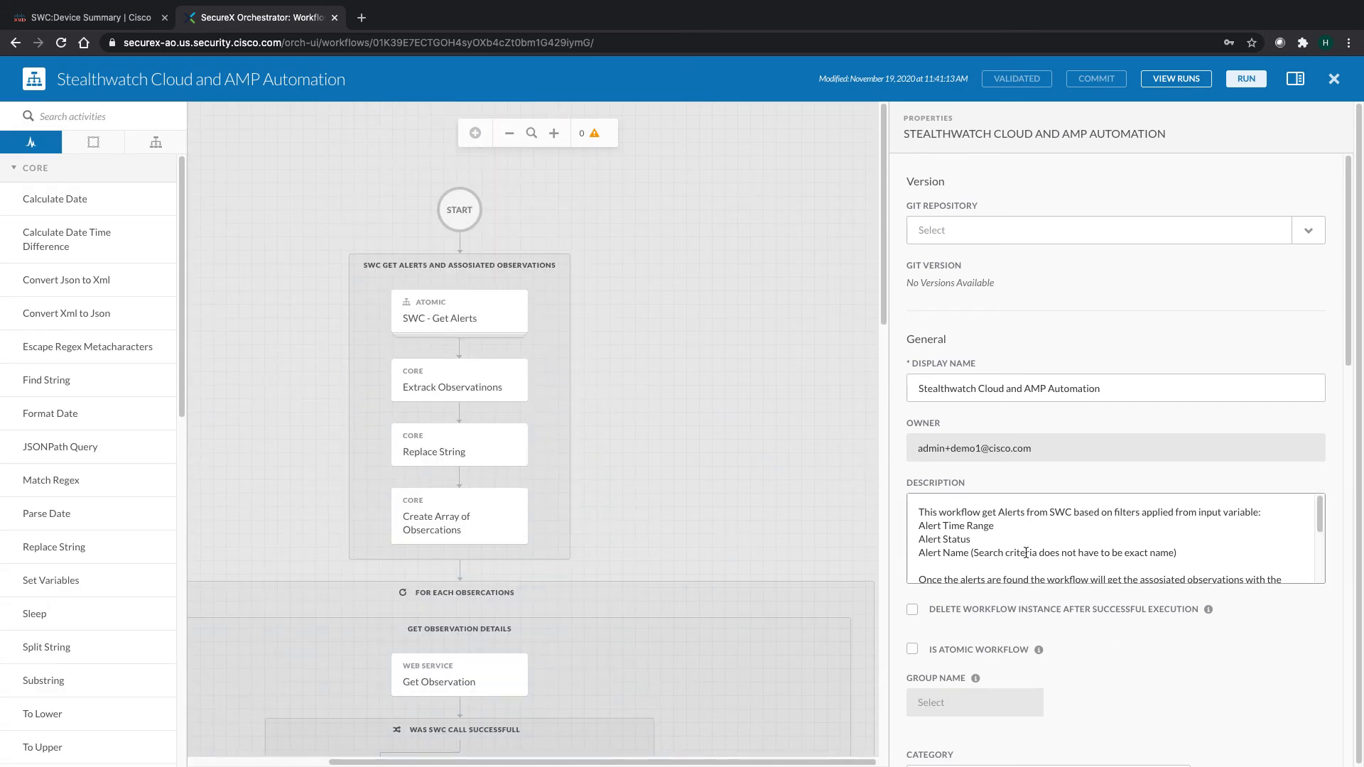
pyautogui.scroll(-10, 1103, 671)
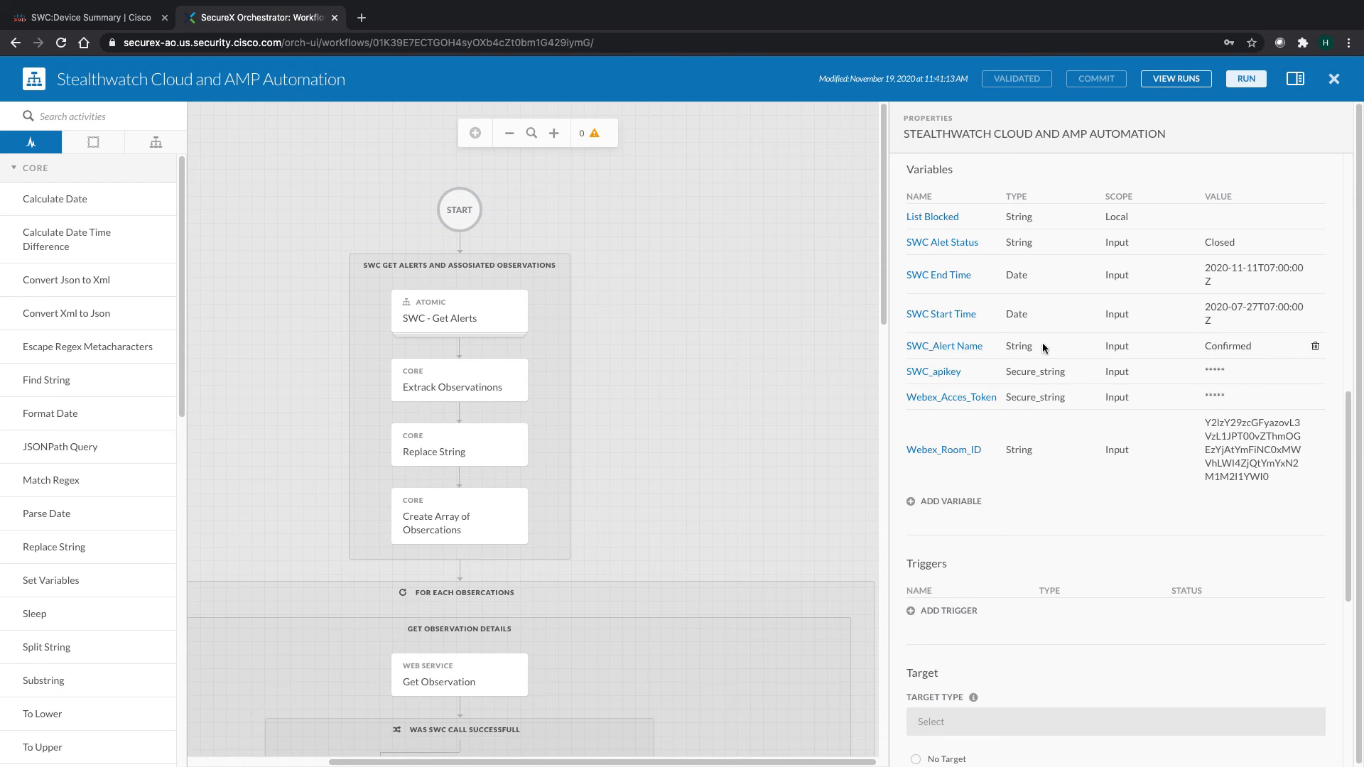
pyautogui.scroll(-6, 1103, 619)
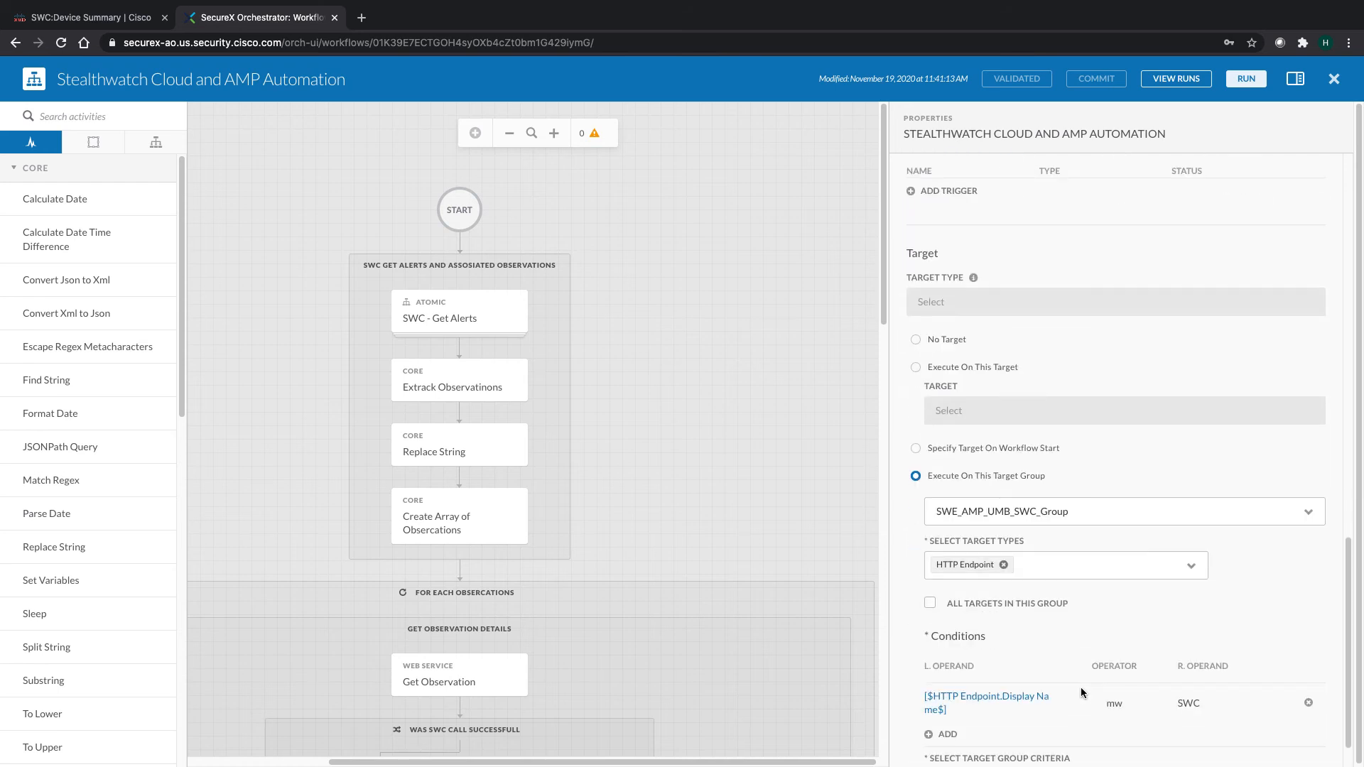
pyautogui.scroll(-2, 1081, 688)
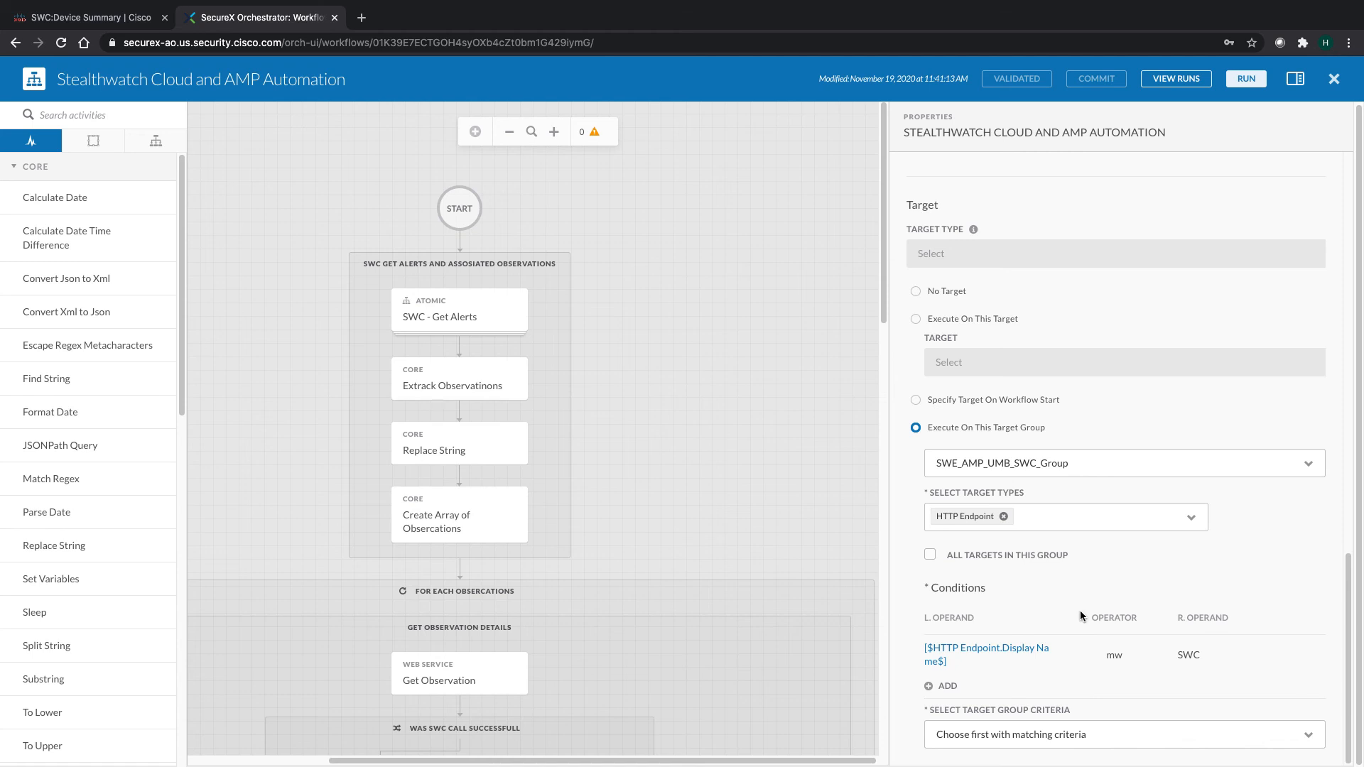
# - Set up a new workflow trigger named Daily with type Schedule and the Daily schedule
pyautogui.scroll(4, 1080, 614)
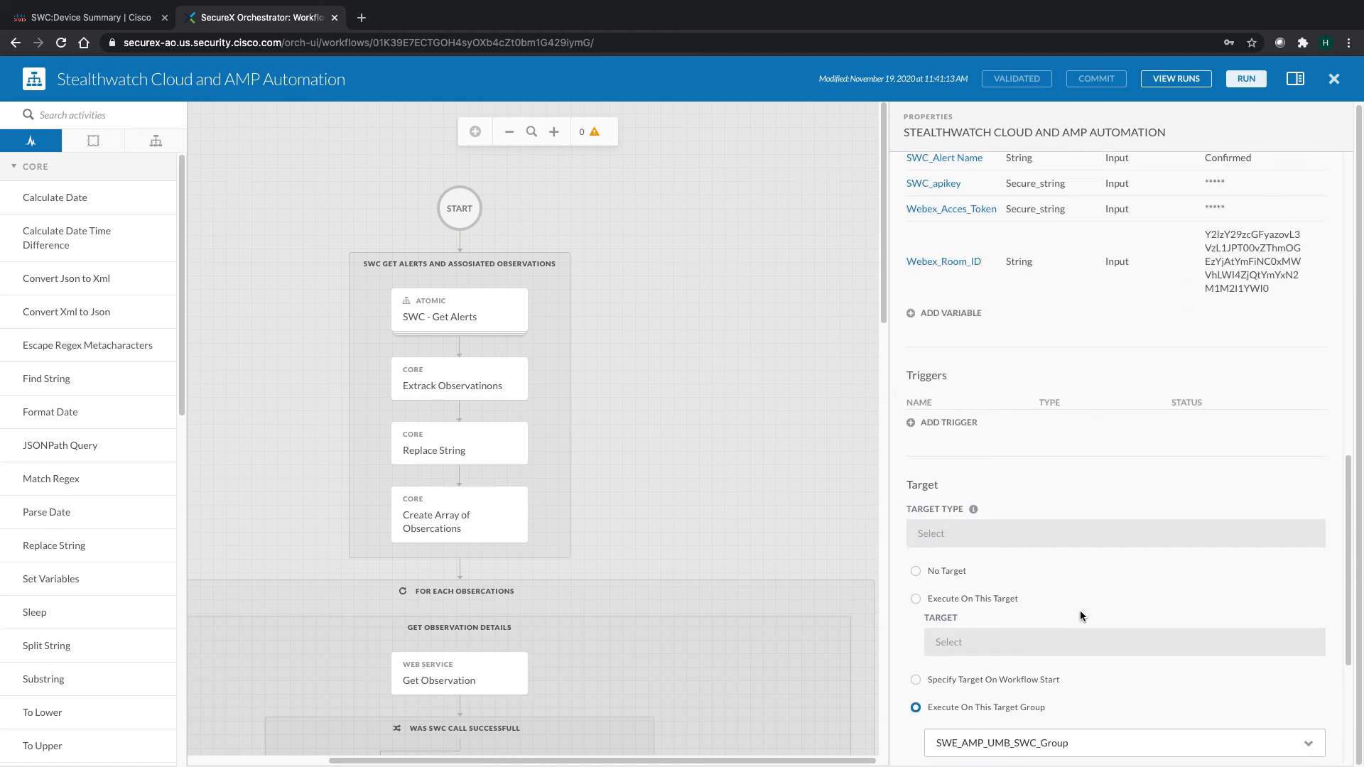
pyautogui.click(943, 424)
pyautogui.click(577, 288)
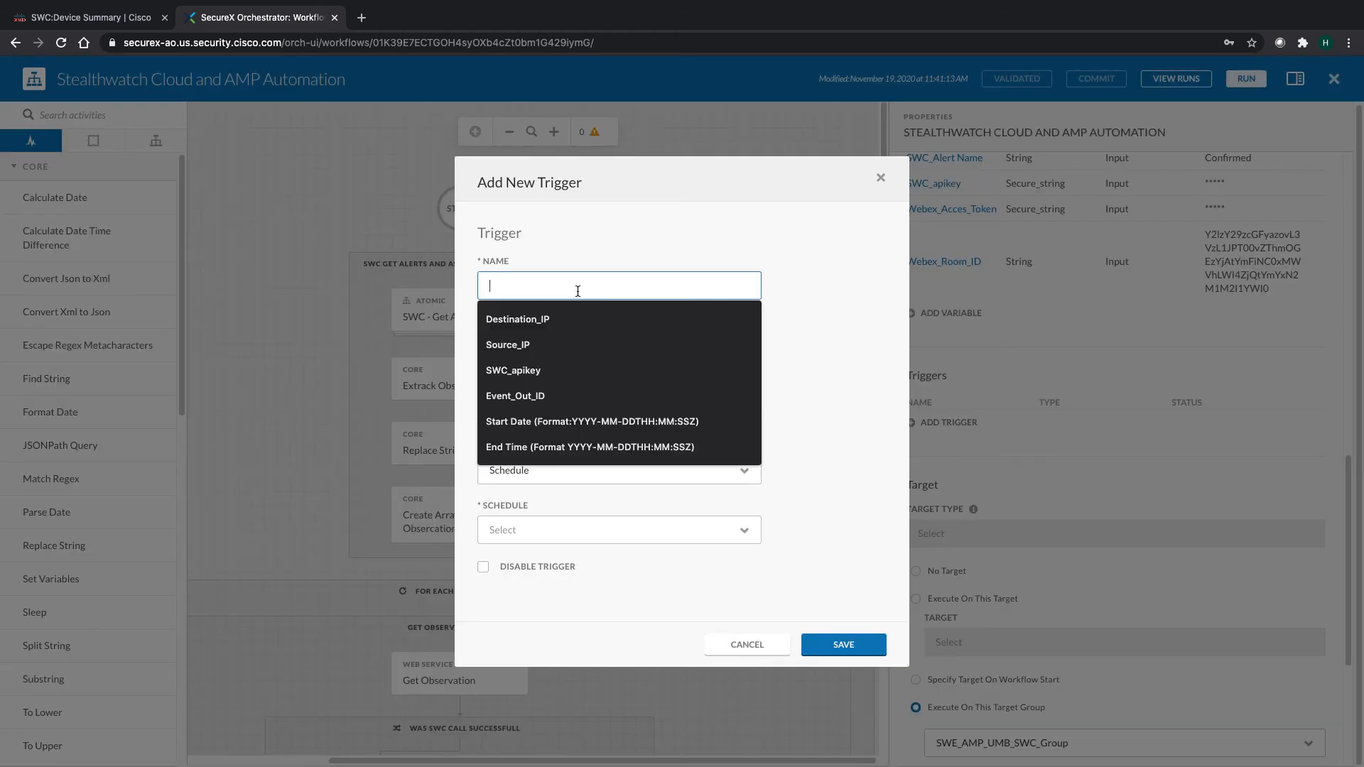
pyautogui.write('Dail')
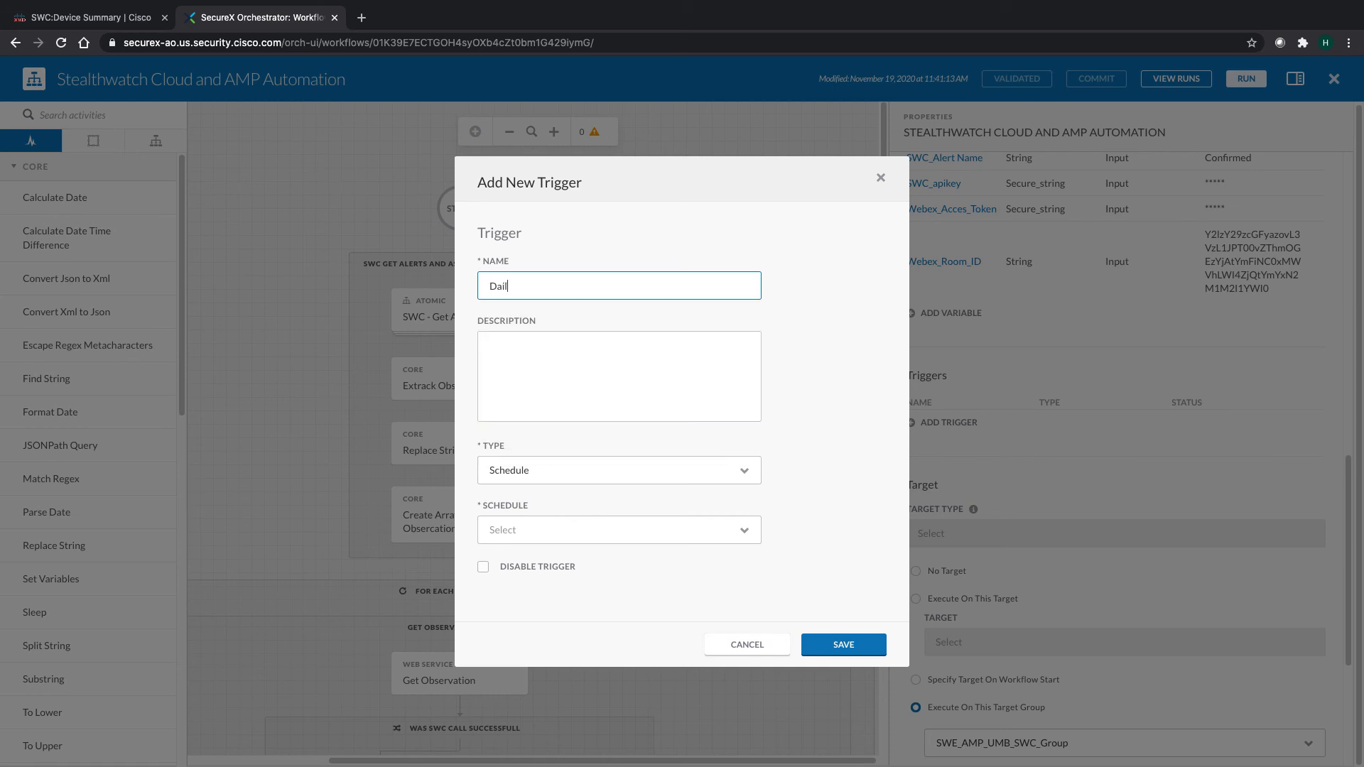
pyautogui.write('y')
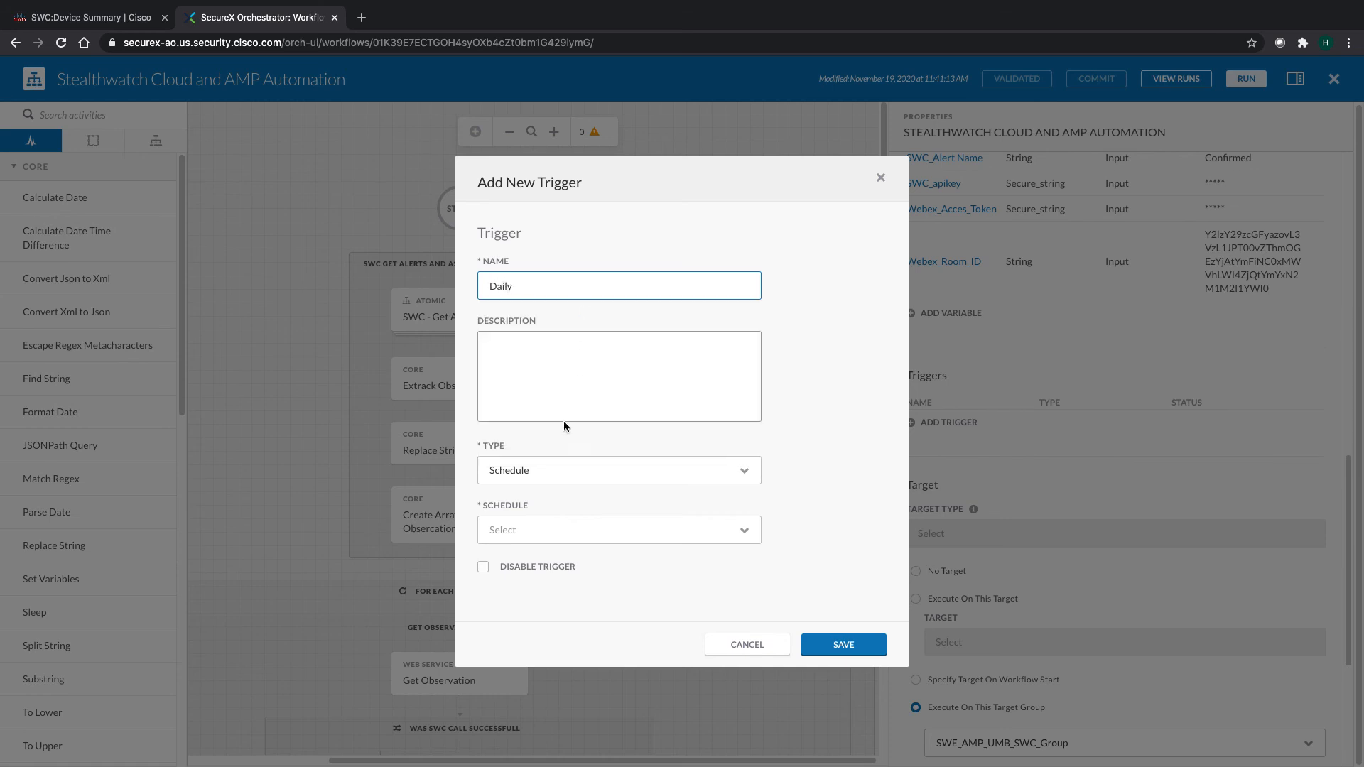
pyautogui.click(557, 470)
pyautogui.click(530, 533)
pyautogui.click(528, 530)
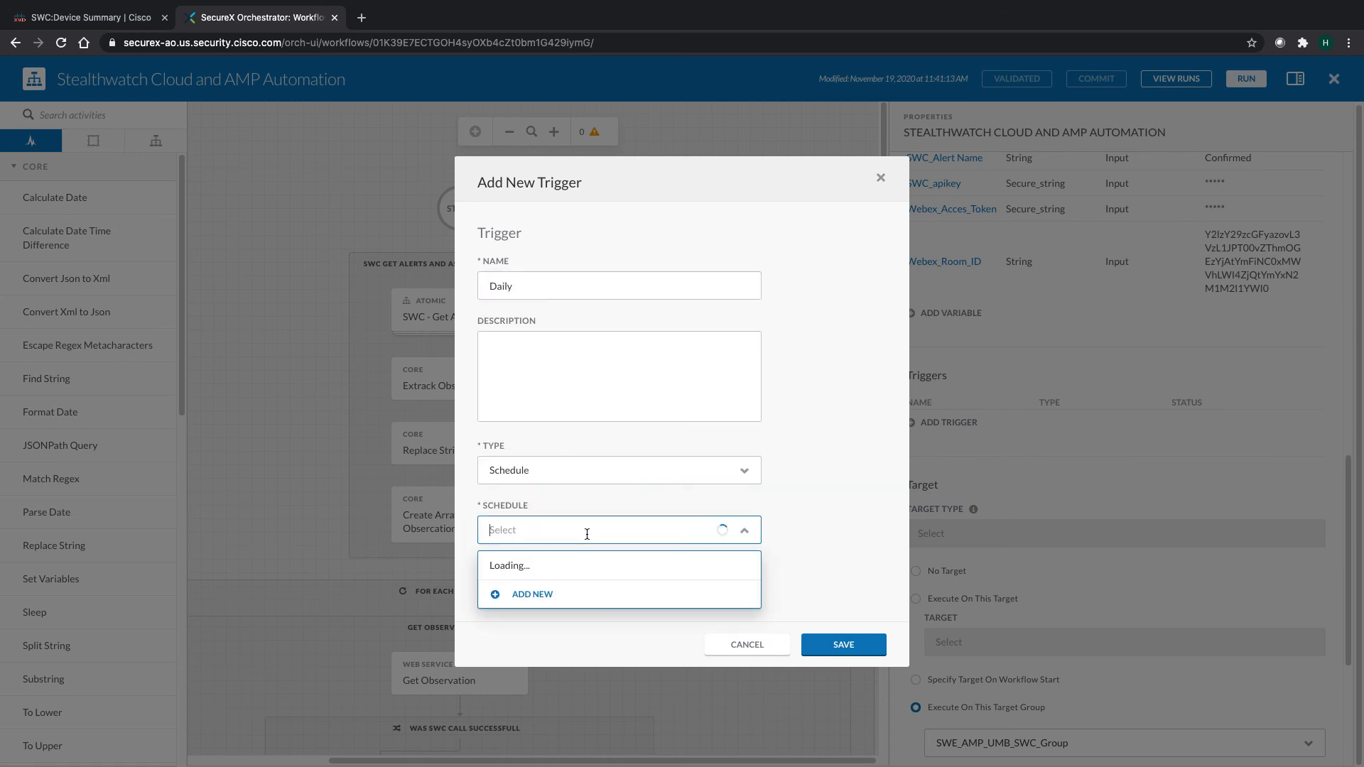
pyautogui.click(564, 573)
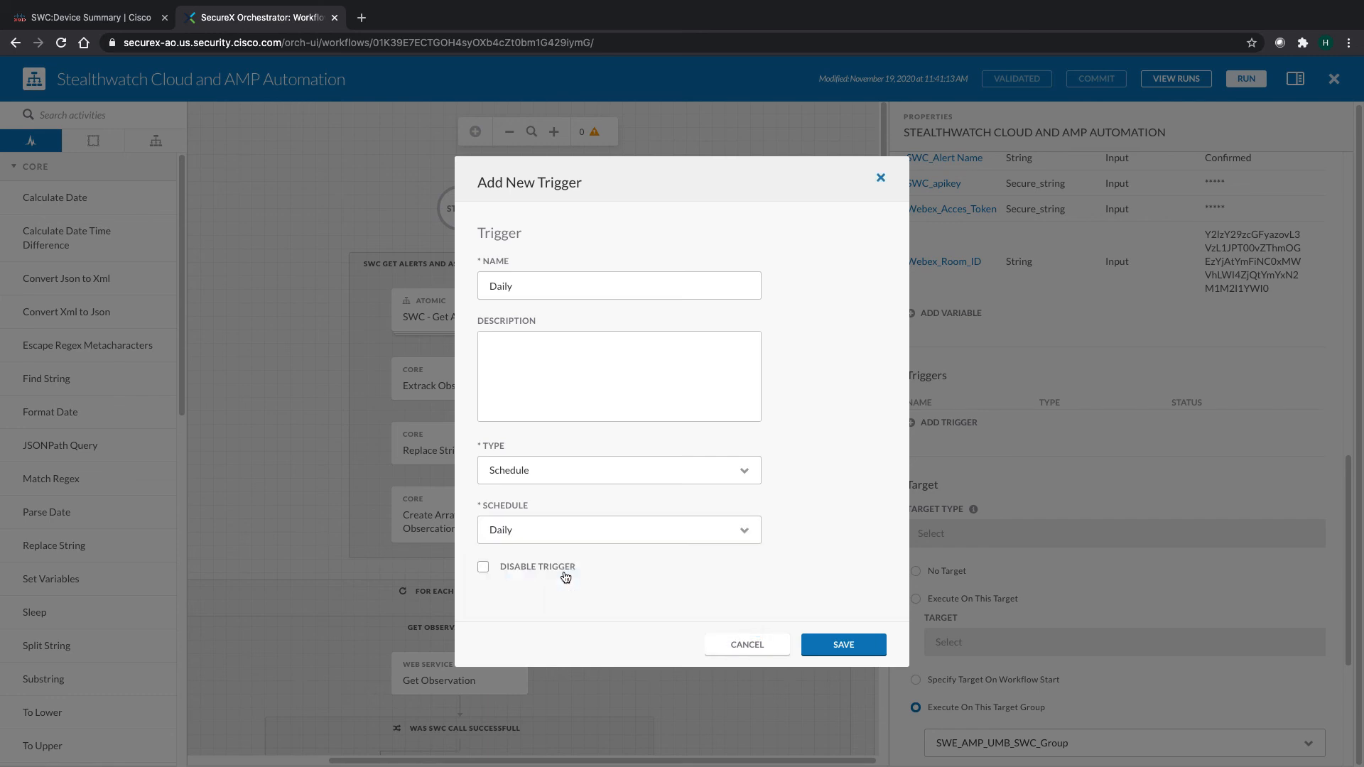